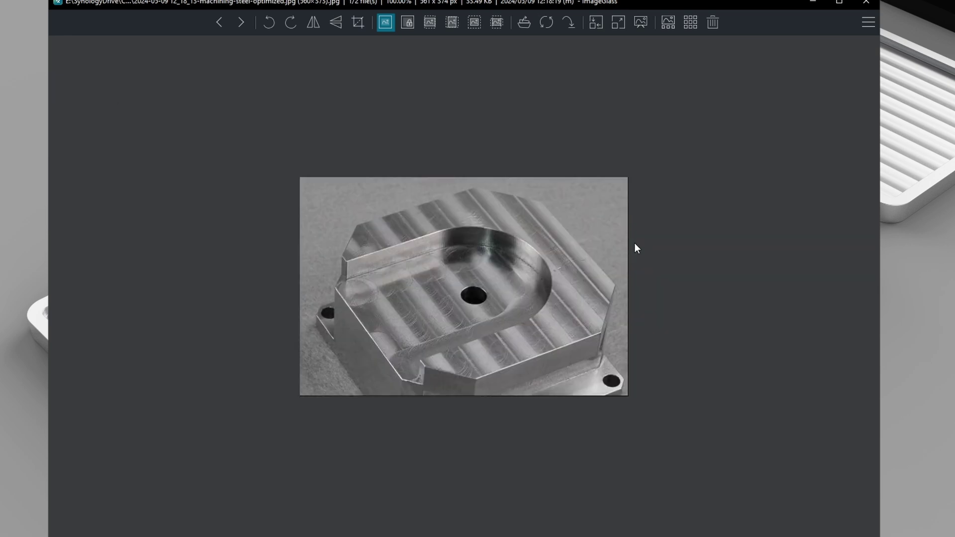
# Step: Close the reference photo and resume KeyShot's live rendering
pyautogui.scroll(2, 496, 388)
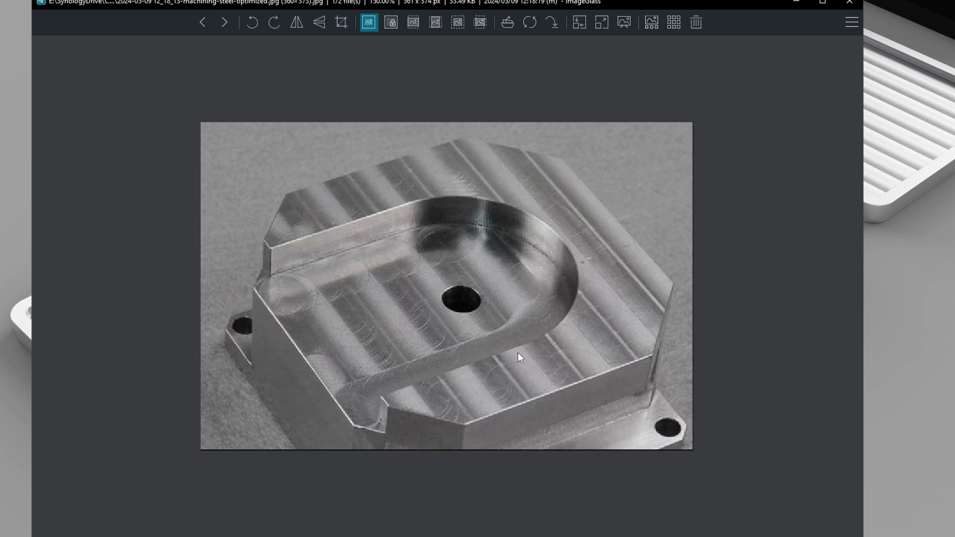
pyautogui.scroll(1, 518, 354)
pyautogui.scroll(-3, 516, 358)
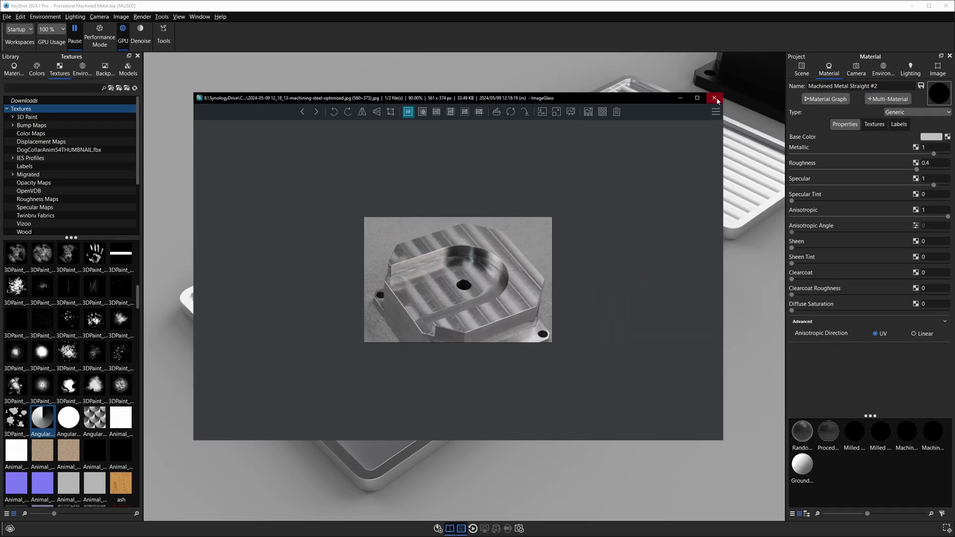
pyautogui.click(715, 99)
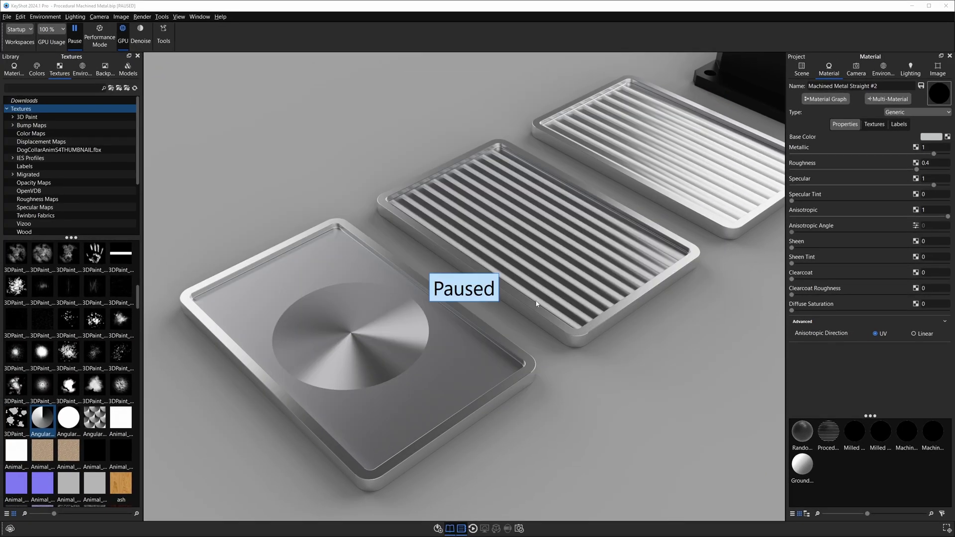
pyautogui.hotkey('shift', 'p')
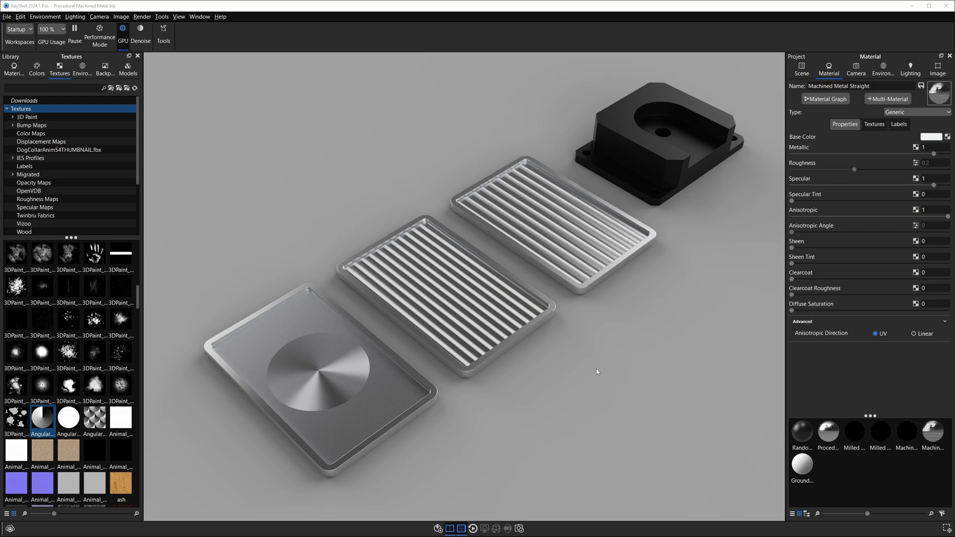
# Step: Select the left tray's Machined Metal Straight #2 material and orbit closer to its disc
pyautogui.scroll(5, 575, 377)
pyautogui.moveTo(412, 435); pyautogui.dragTo(502, 292, button='middle')
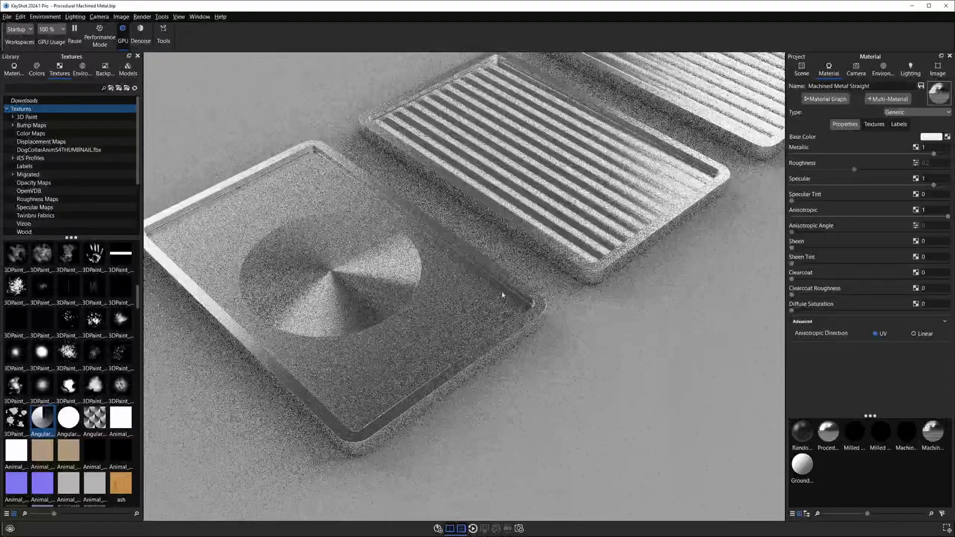
pyautogui.scroll(3, 349, 280)
pyautogui.doubleClick(322, 287)
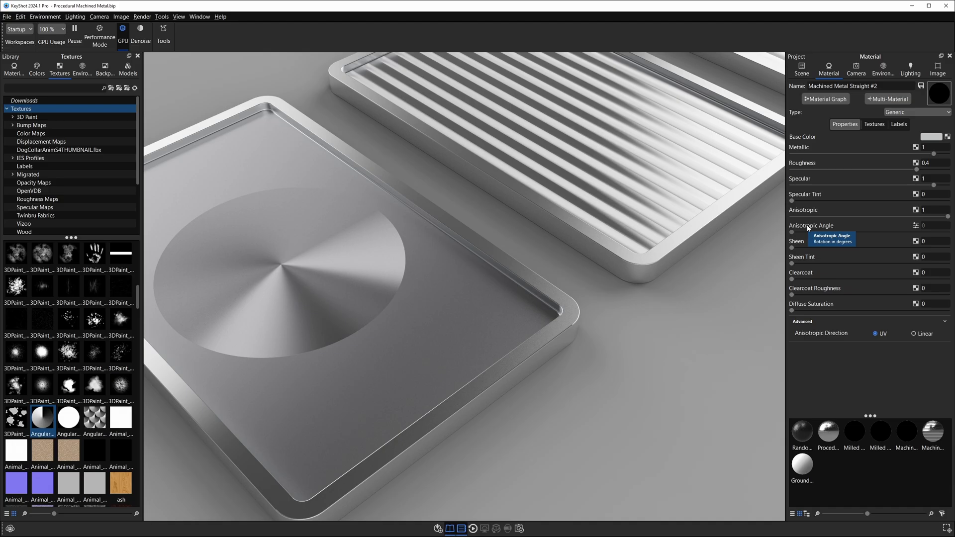
pyautogui.moveTo(350, 284); pyautogui.dragTo(371, 331)
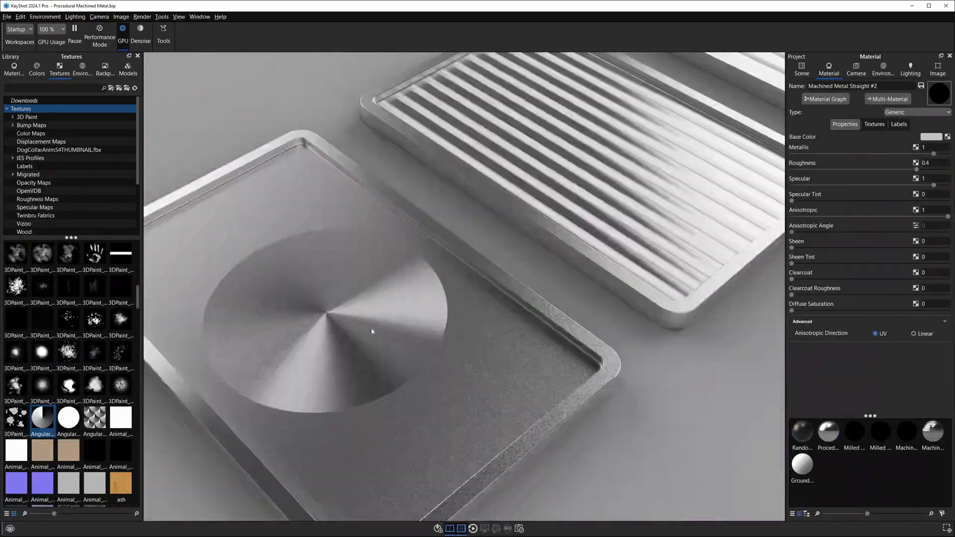
# Step: Open the material graph and arrange the Material, Generic, Color To Number and AngularGradient nodes into a chain
pyautogui.click(827, 99)
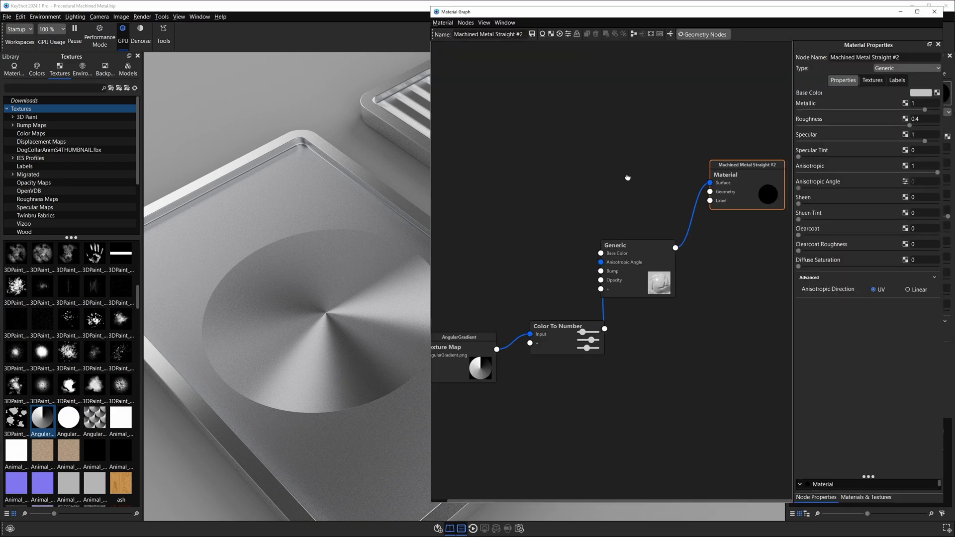
pyautogui.moveTo(743, 179); pyautogui.dragTo(734, 112)
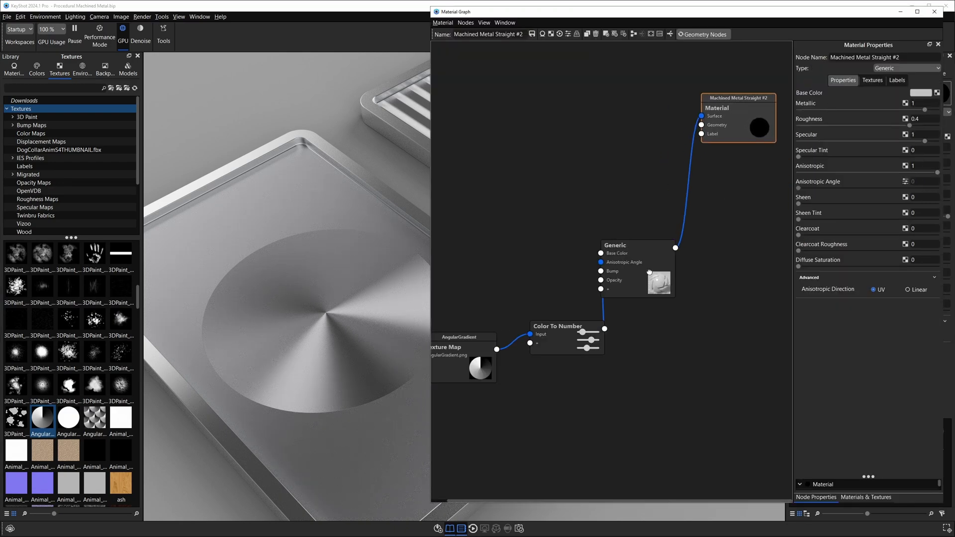
pyautogui.moveTo(649, 273); pyautogui.dragTo(682, 187)
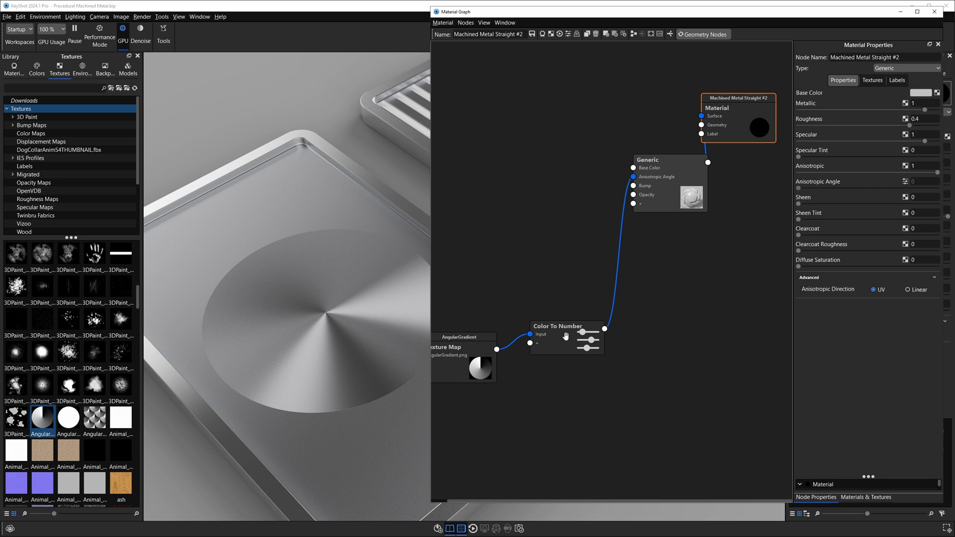
pyautogui.moveTo(565, 337); pyautogui.dragTo(609, 250)
pyautogui.moveTo(471, 365); pyautogui.dragTo(501, 291)
pyautogui.moveTo(609, 250); pyautogui.dragTo(597, 251)
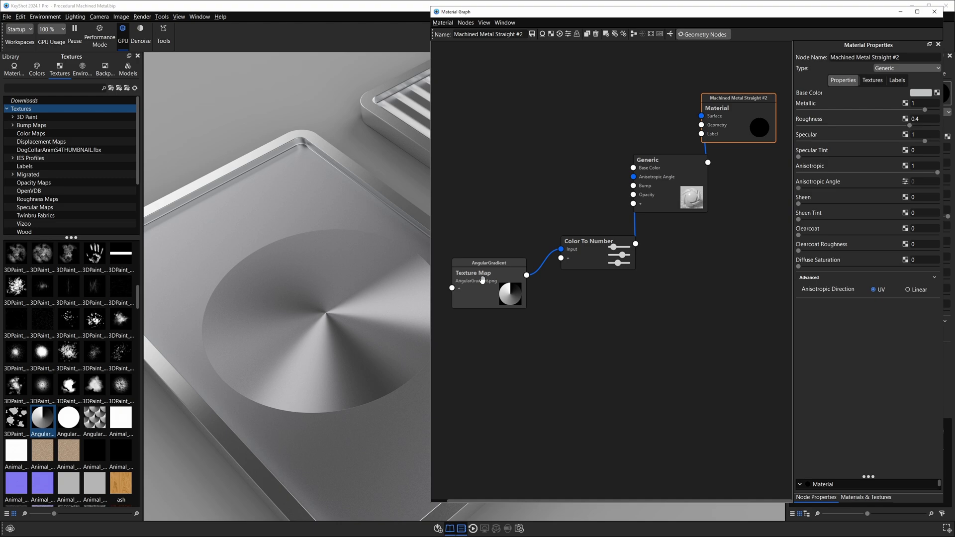
# Step: Preview the AngularGradient texture on the disc
pyautogui.doubleClick(482, 280)
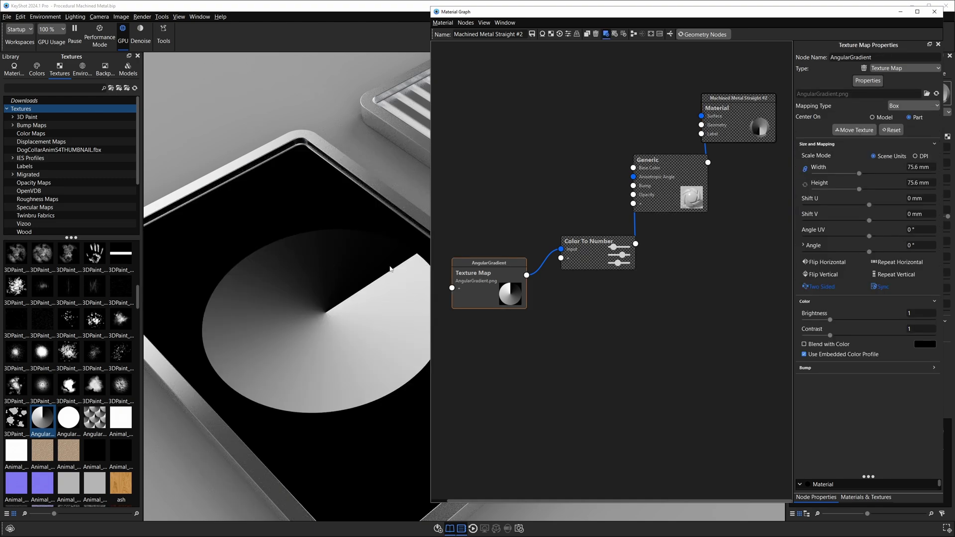
pyautogui.moveTo(383, 301); pyautogui.dragTo(373, 276)
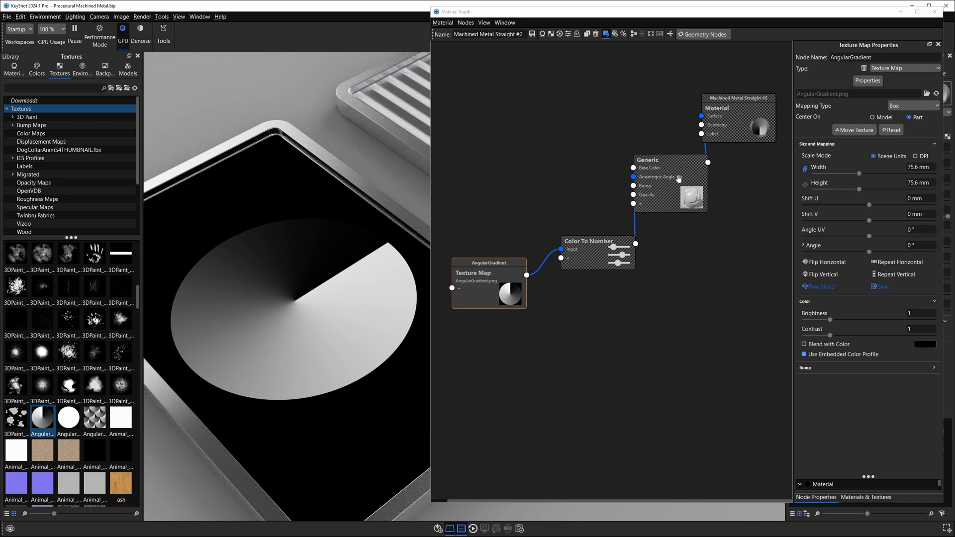
pyautogui.moveTo(679, 184); pyautogui.dragTo(687, 200)
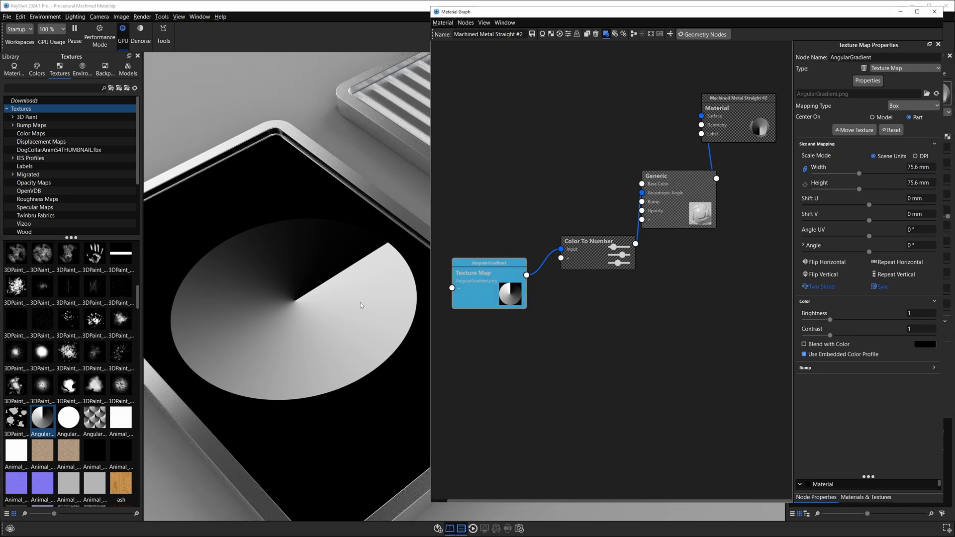
# Step: Set the Color To Number node's Output To value to 360
pyautogui.press('c')
pyautogui.moveTo(581, 260); pyautogui.dragTo(576, 258)
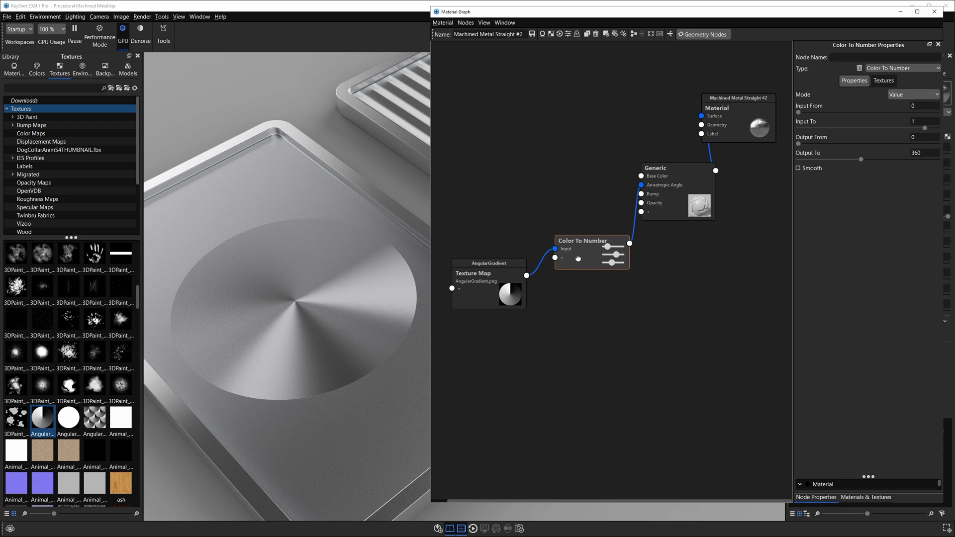
pyautogui.click(918, 137)
pyautogui.click(480, 279)
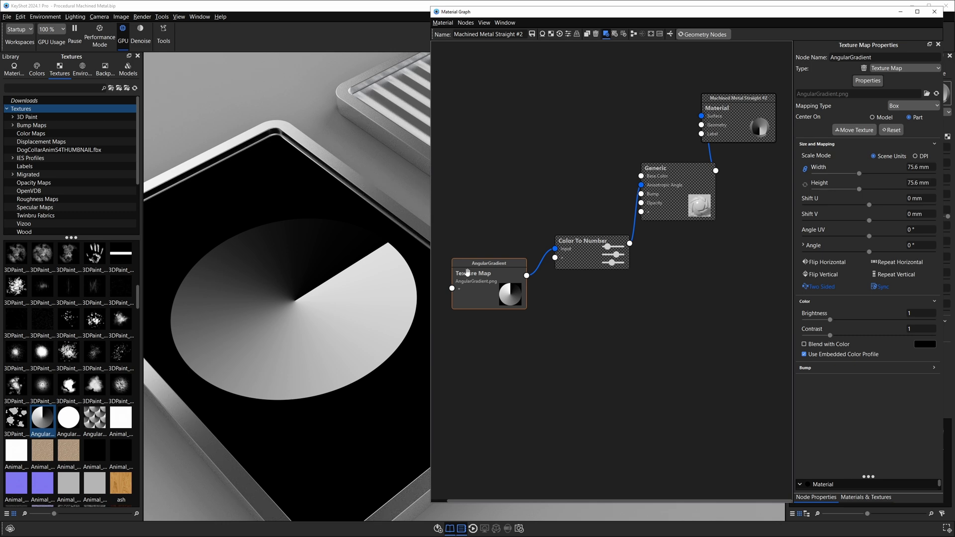
pyautogui.click(486, 269)
pyautogui.press('c')
pyautogui.click(617, 251)
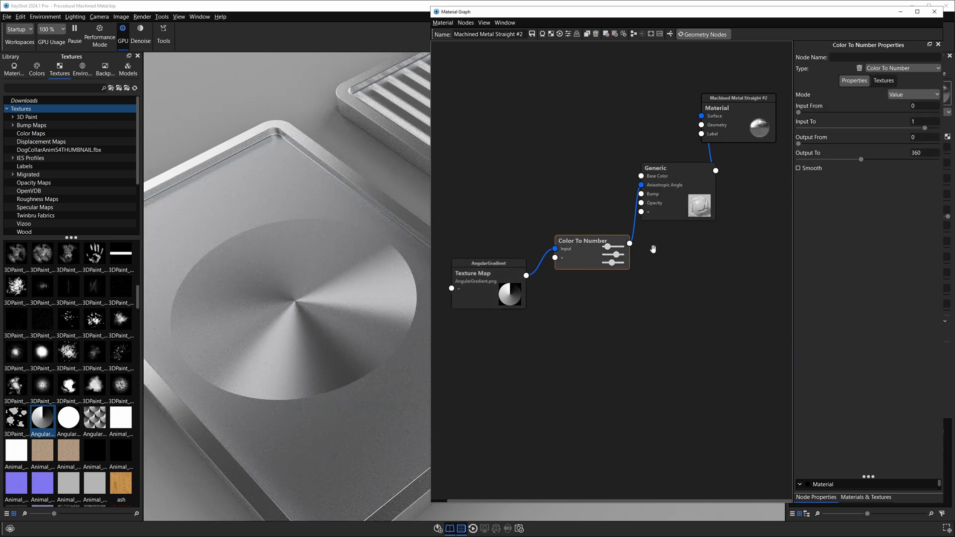
pyautogui.click(920, 153)
pyautogui.write('360')
pyautogui.press('Return')
# Step: Preview the AngularGradient texture again, then return to the shaded radial-brushed metal render
pyautogui.moveTo(669, 195); pyautogui.dragTo(678, 218)
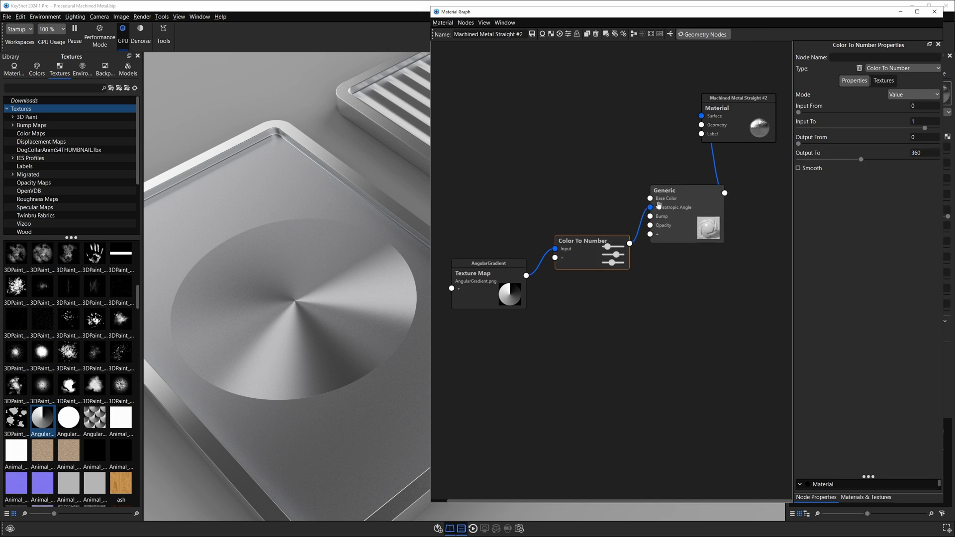
pyautogui.click(504, 272)
pyautogui.press('c')
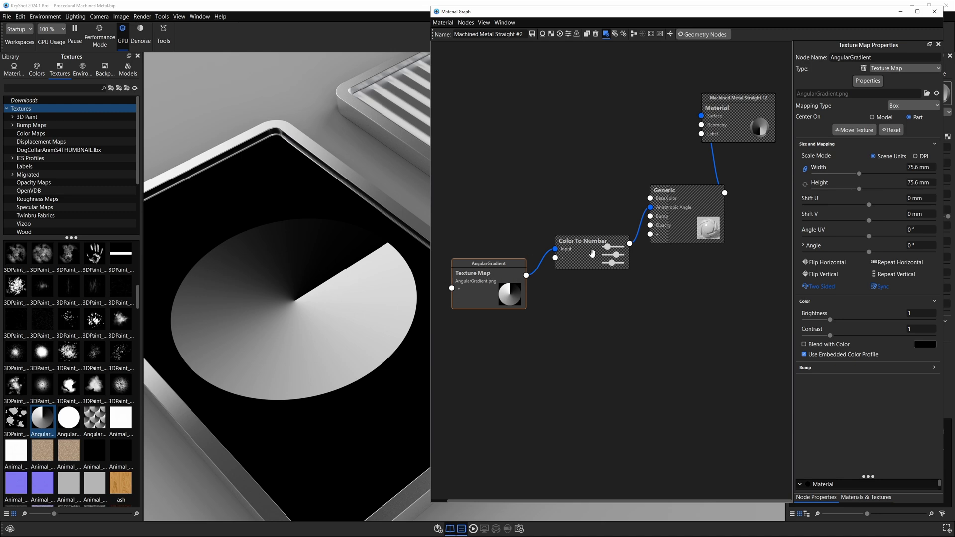
pyautogui.click(499, 263)
pyautogui.press('c')
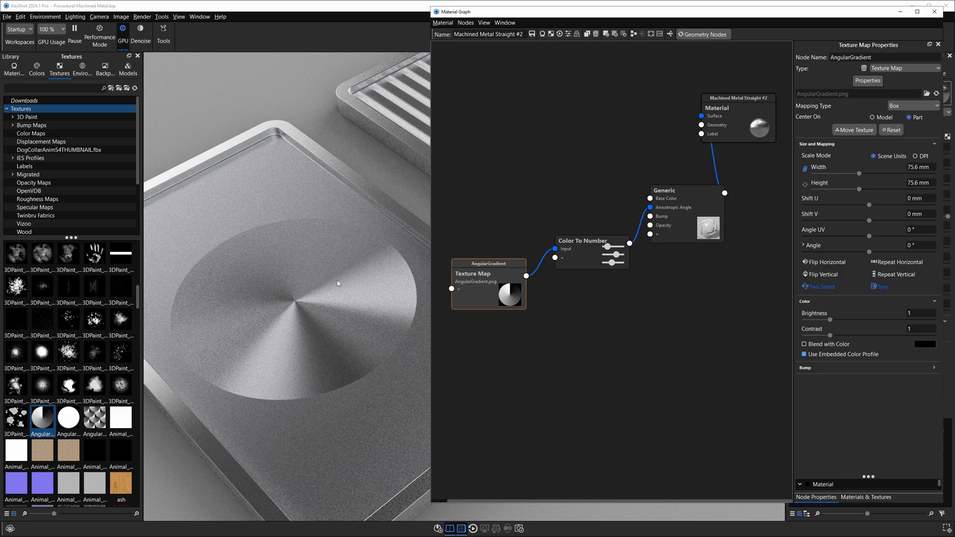
pyautogui.moveTo(336, 279); pyautogui.dragTo(301, 344)
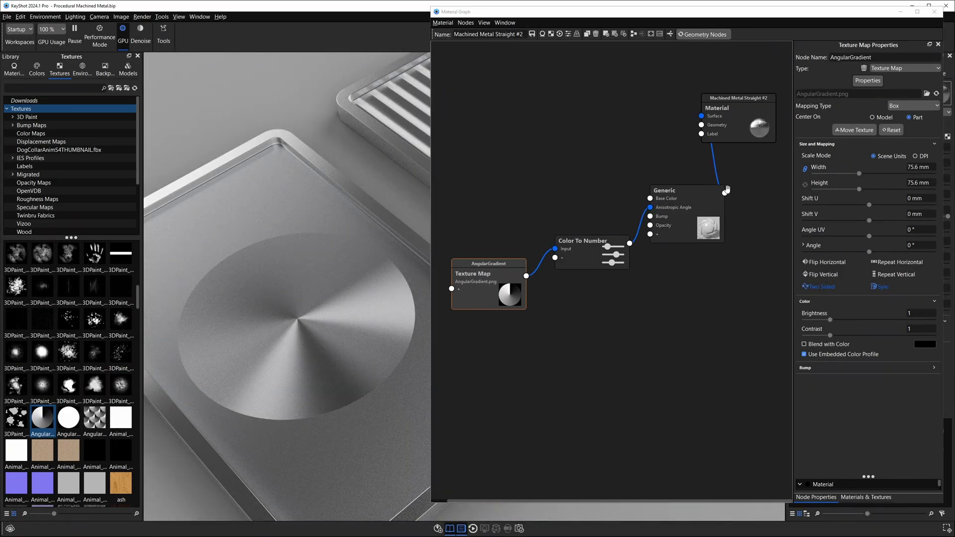
pyautogui.moveTo(722, 140); pyautogui.dragTo(719, 154)
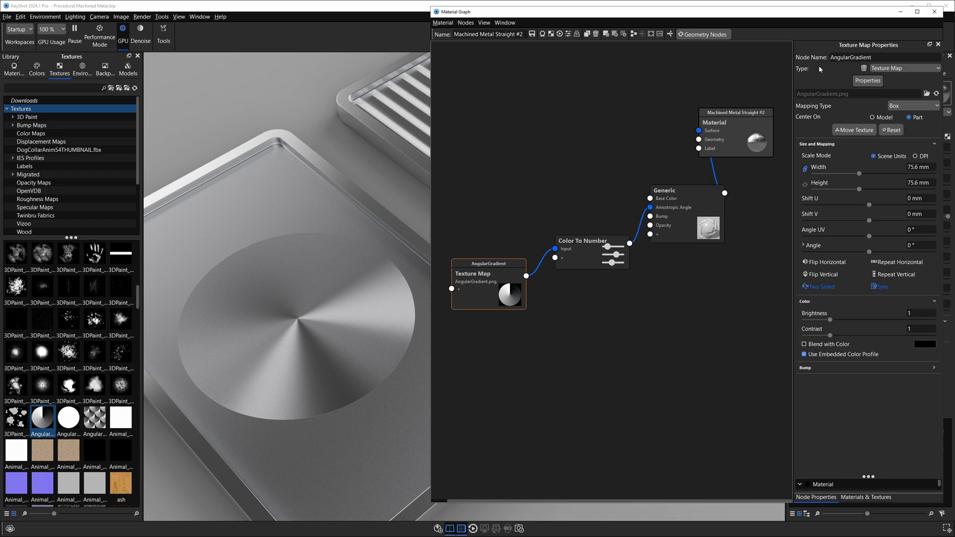
# Step: Close the node graph and select the middle slatted tray's Machined Metal Straight material
pyautogui.click(935, 11)
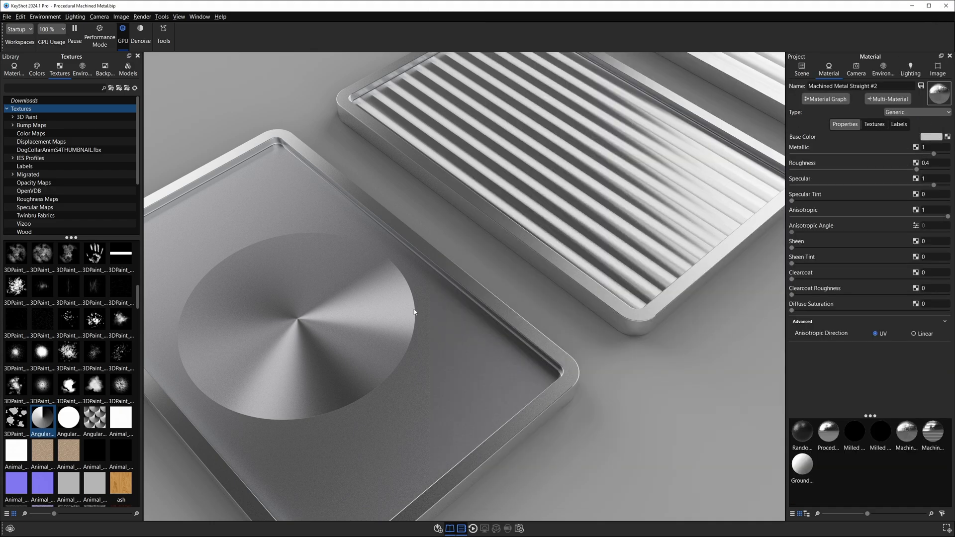
pyautogui.moveTo(590, 226); pyautogui.dragTo(388, 362, button='middle')
pyautogui.scroll(2, 435, 299)
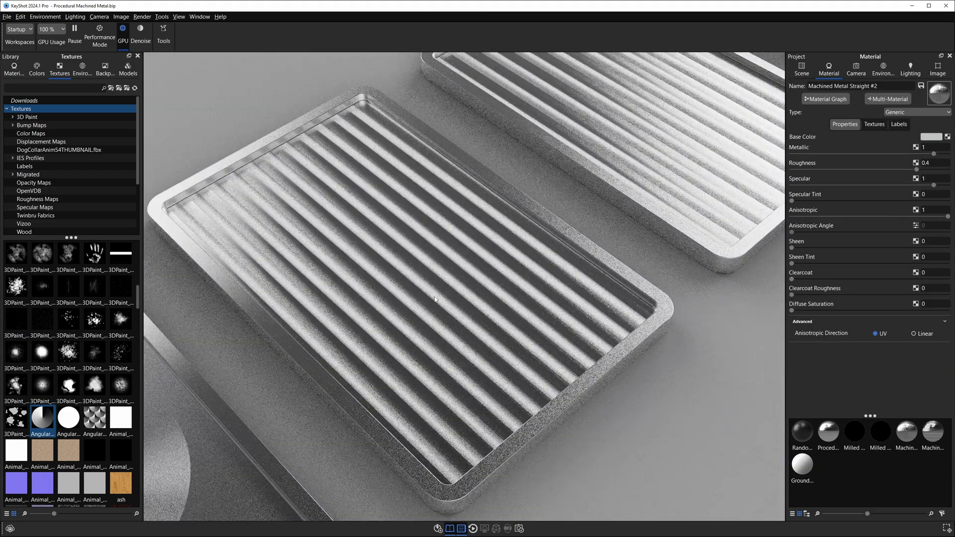
pyautogui.doubleClick(435, 299)
# Step: Open its Material Graph and tidy the Generic and AA_BilletLinear10mm texture nodes
pyautogui.click(834, 101)
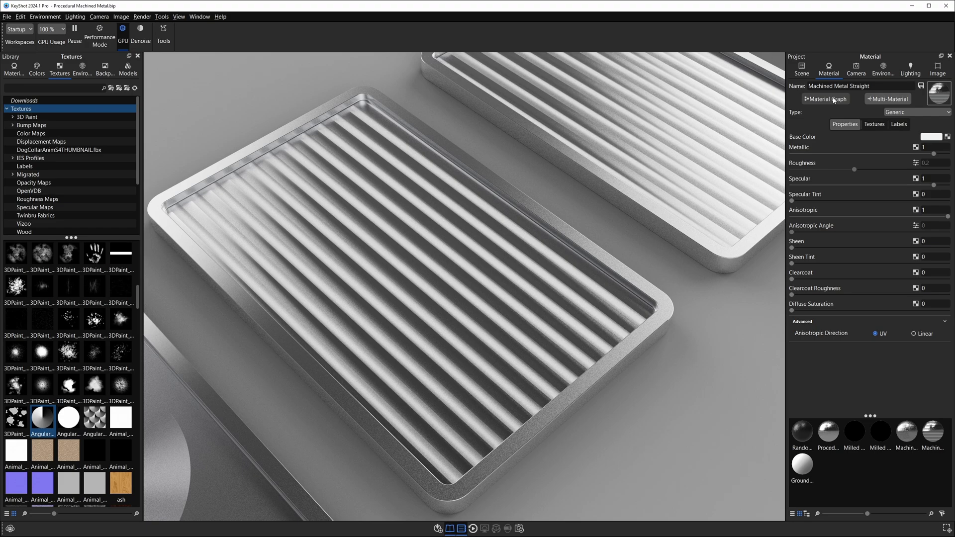
pyautogui.click(835, 99)
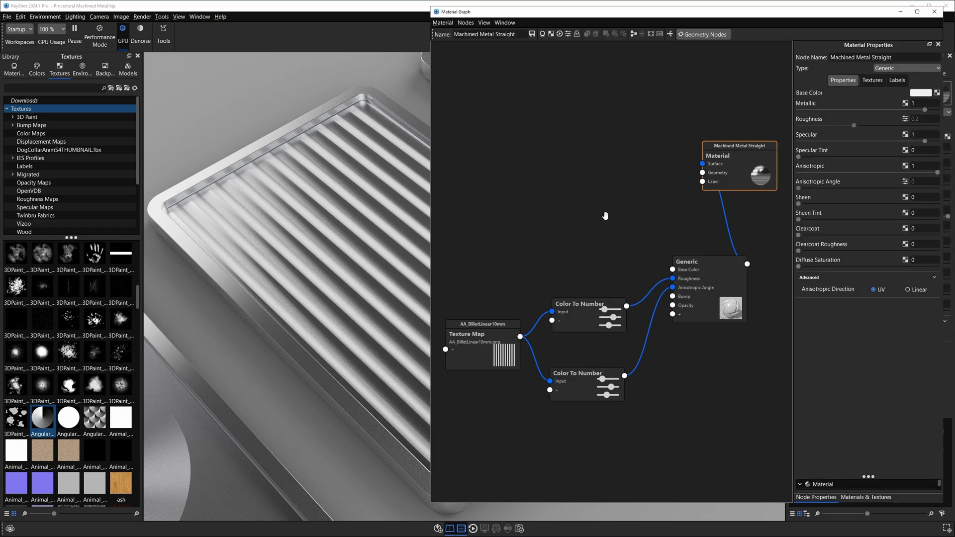
pyautogui.moveTo(733, 281); pyautogui.dragTo(730, 251)
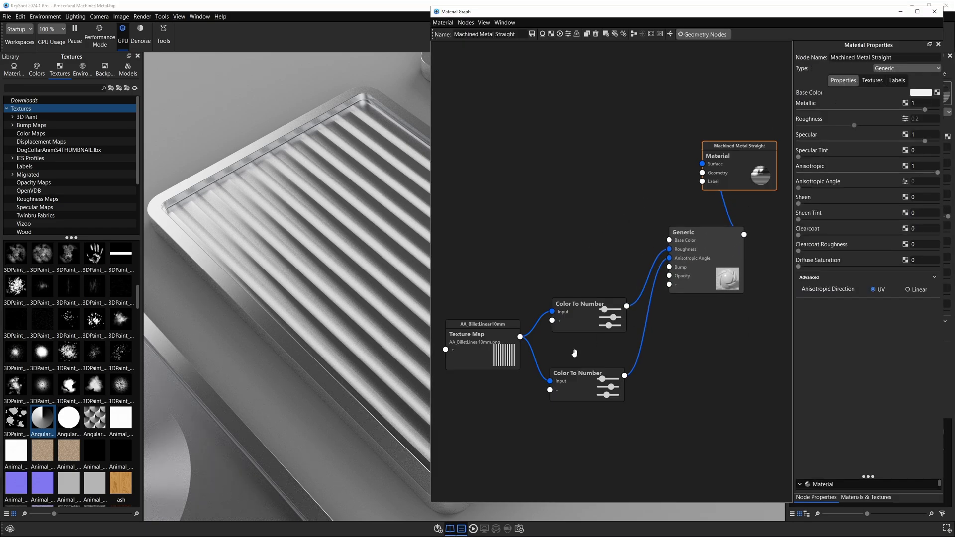
pyautogui.moveTo(486, 342)
pyautogui.mouseDown()
pyautogui.moveTo(493, 294)
pyautogui.moveTo(485, 328)
pyautogui.mouseUp()
pyautogui.scroll(3, 319, 298)
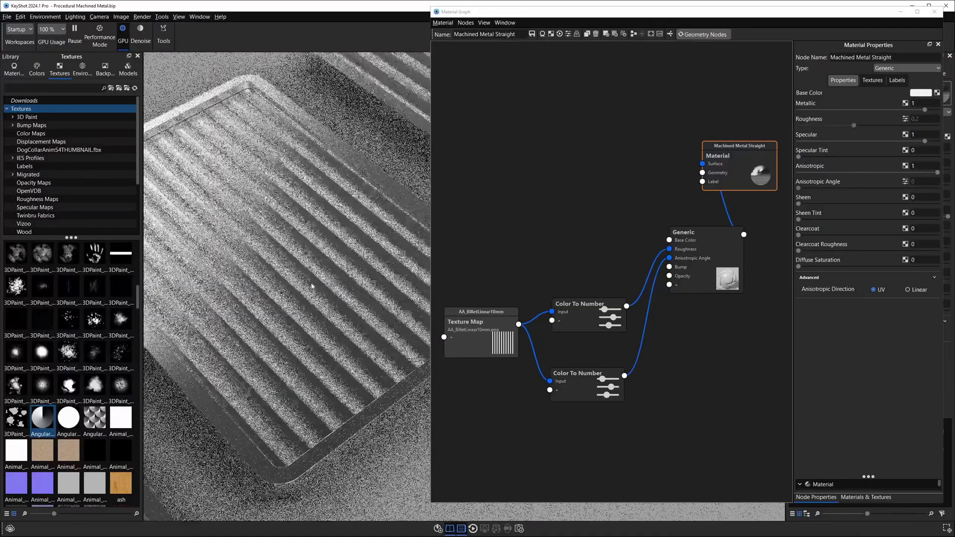
pyautogui.scroll(2, 348, 285)
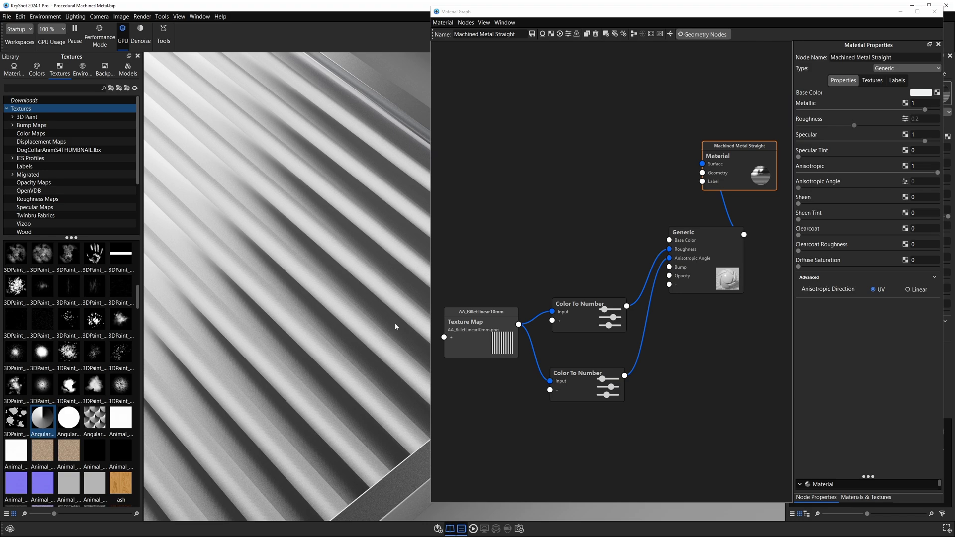
# Step: Preview the AA_BilletLinear10mm stripe texture with contrast 5, then show the lower Color To Number's 0–360 mapping
pyautogui.click(484, 331)
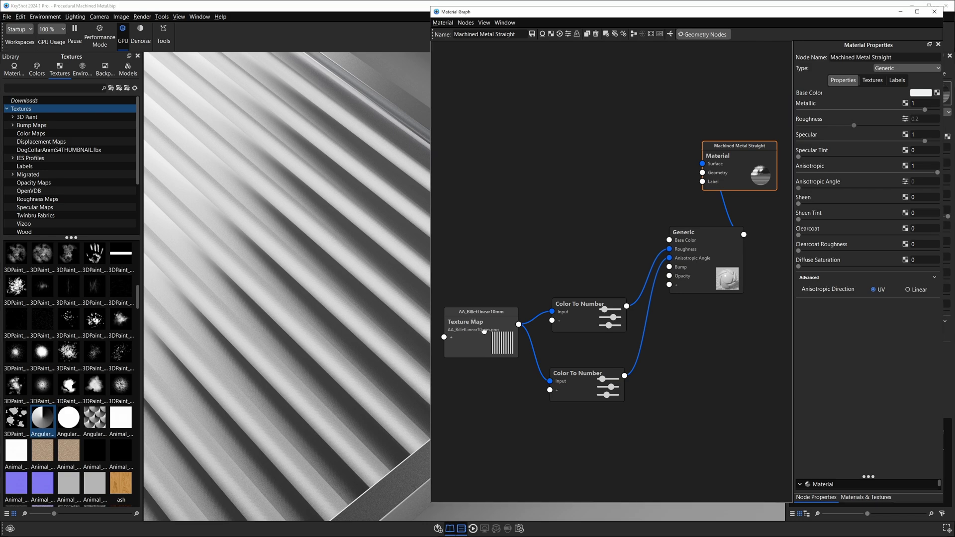
pyautogui.scroll(5, 309, 336)
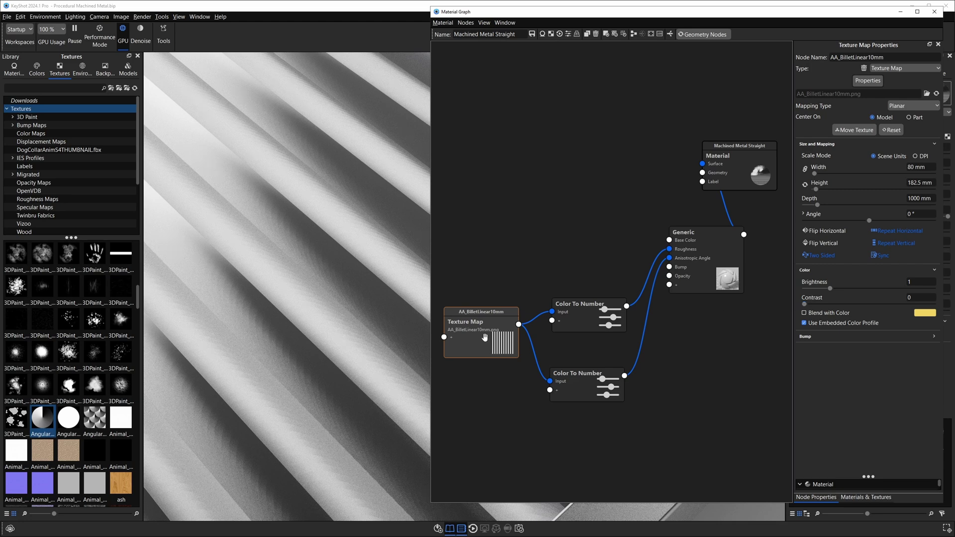
pyautogui.press('c')
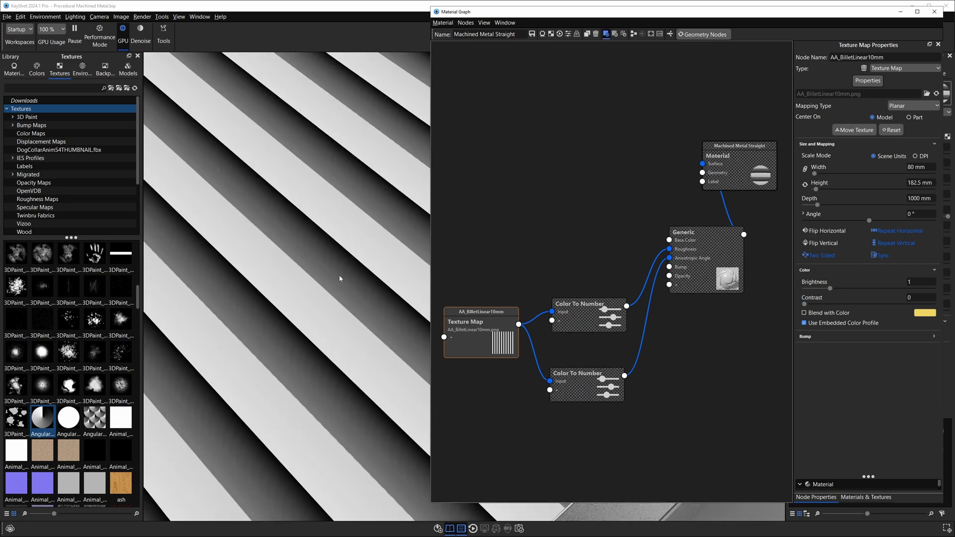
pyautogui.scroll(2, 340, 279)
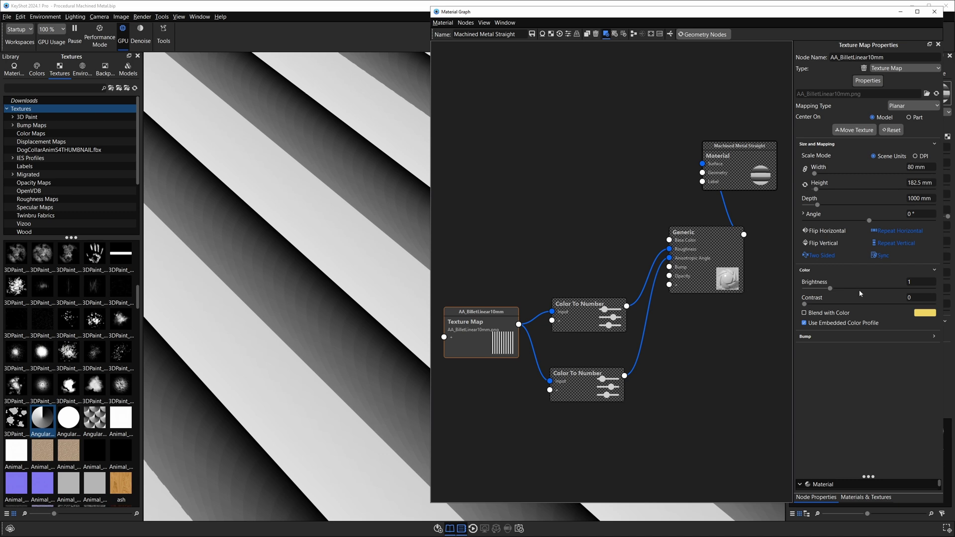
pyautogui.moveTo(805, 306); pyautogui.dragTo(933, 304)
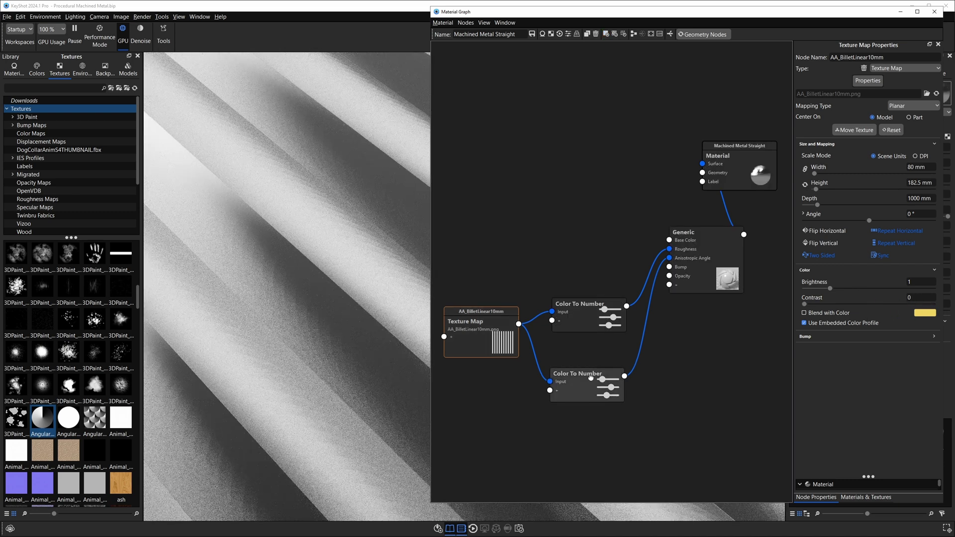
pyautogui.moveTo(582, 378); pyautogui.dragTo(578, 375)
pyautogui.click(578, 376)
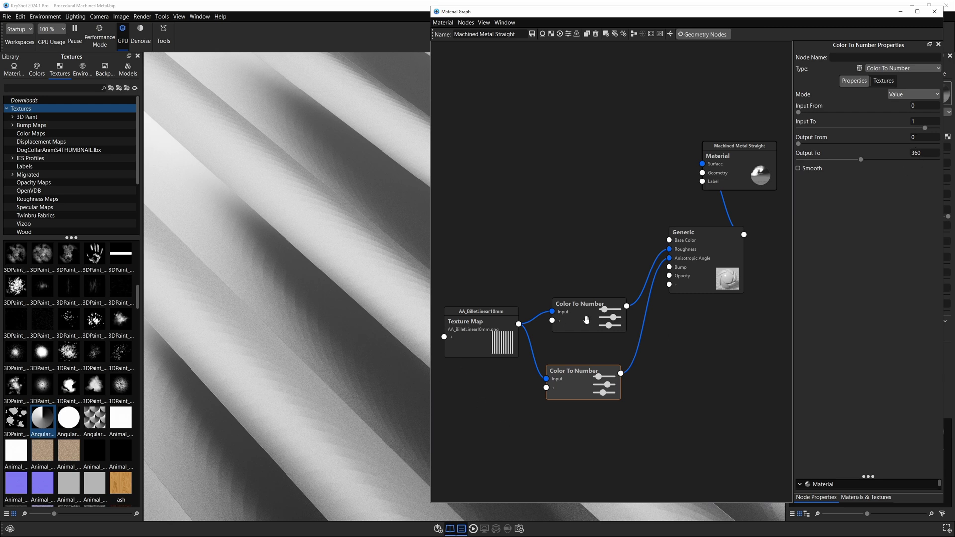
# Step: Rearrange the nodes and disable the Roughness connection to compare the grooves' render
pyautogui.moveTo(701, 263); pyautogui.dragTo(703, 286)
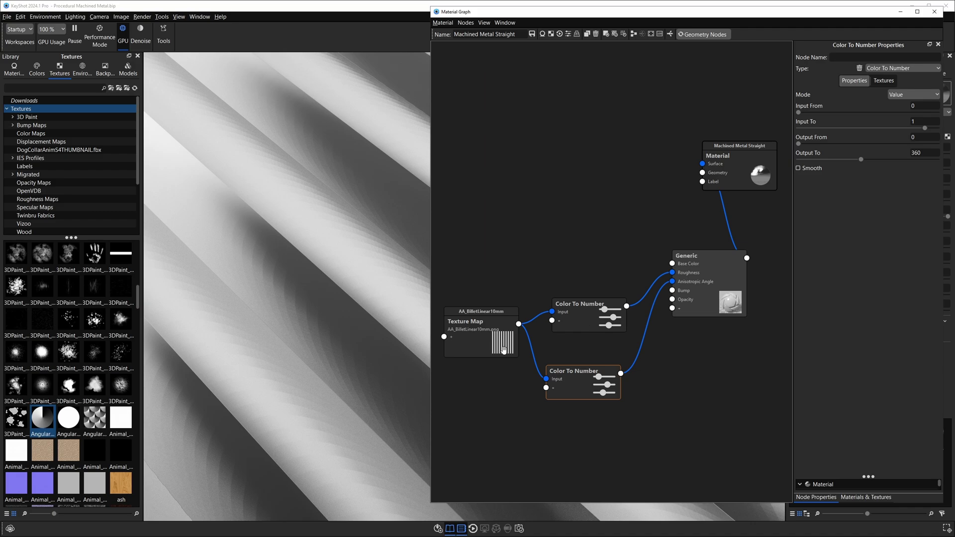
pyautogui.moveTo(586, 313); pyautogui.dragTo(582, 265)
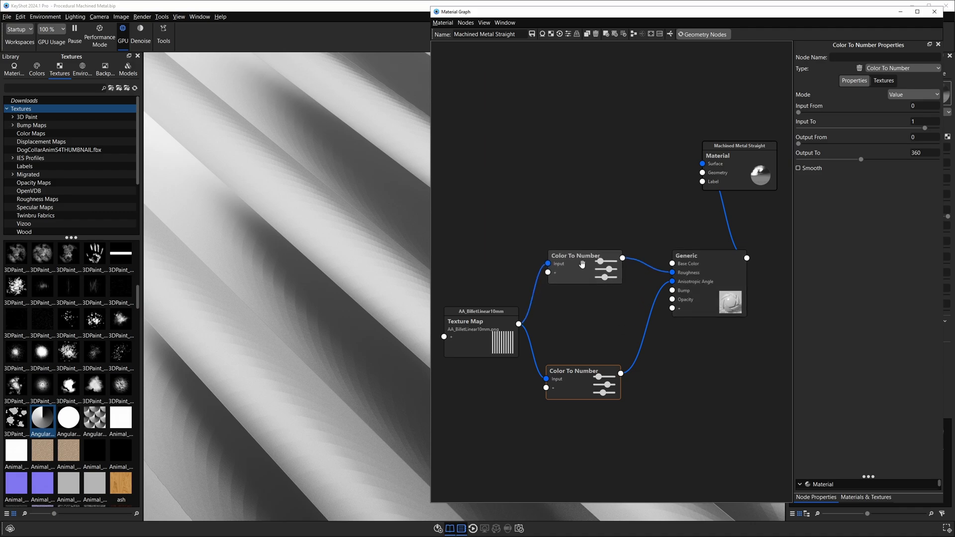
pyautogui.moveTo(724, 269); pyautogui.dragTo(715, 277)
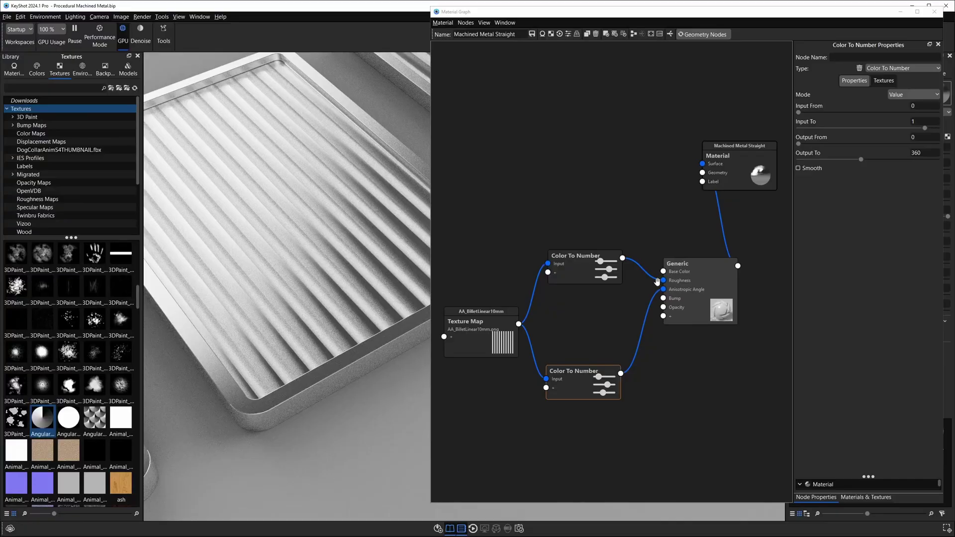
pyautogui.rightClick(643, 269)
pyautogui.click(655, 280)
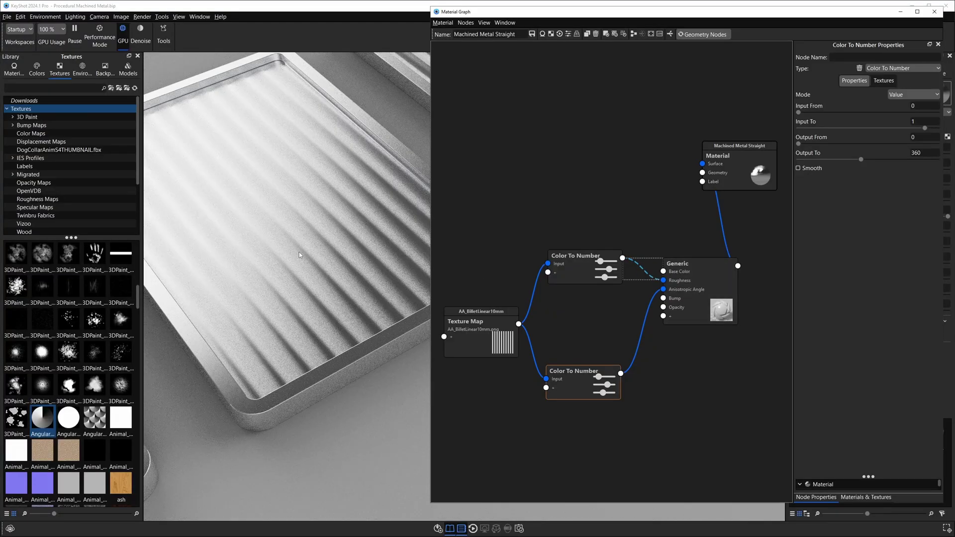
pyautogui.scroll(5, 291, 280)
pyautogui.scroll(-10, 294, 283)
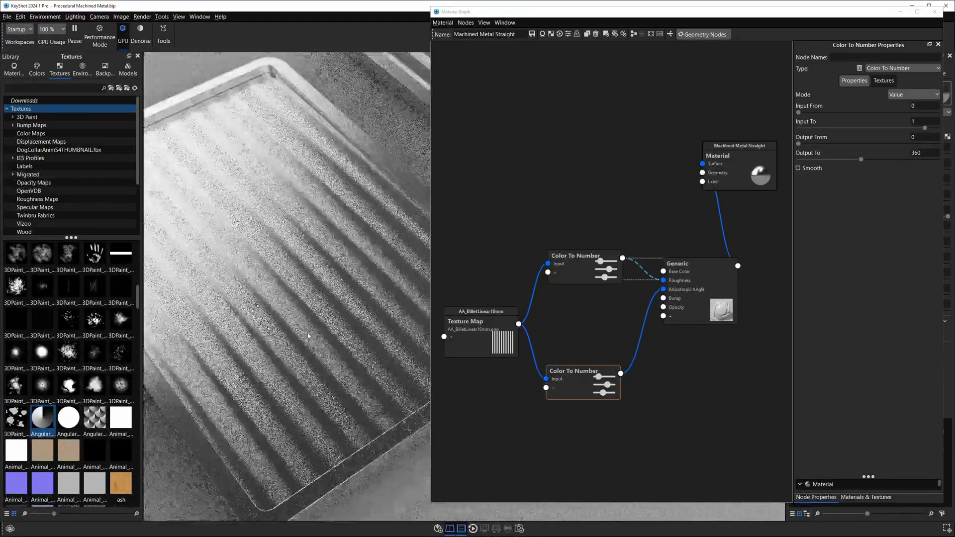
pyautogui.moveTo(294, 282); pyautogui.dragTo(290, 317)
pyautogui.scroll(4, 290, 318)
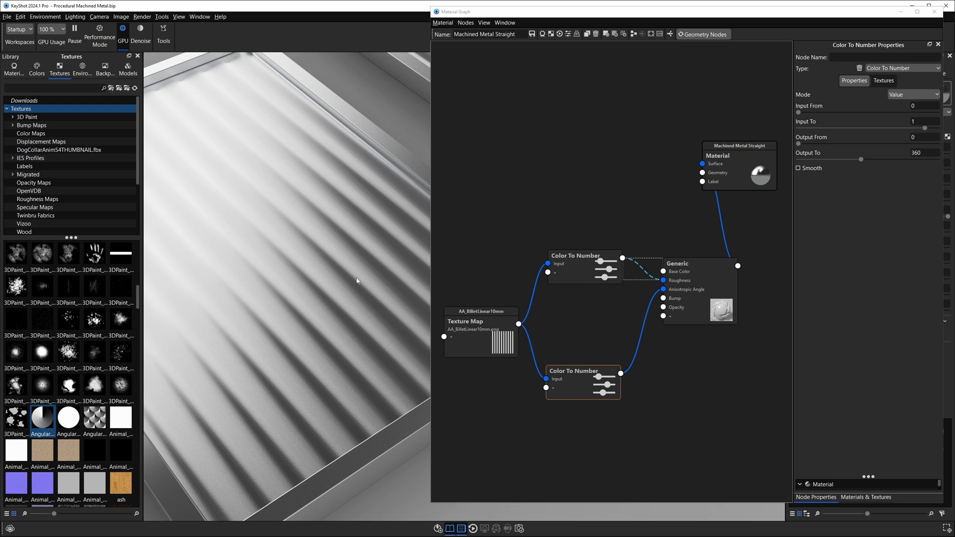
# Step: Re-enable the Roughness connection and inspect the upper Color To Number node's 0.15–0.4 remapping
pyautogui.click(641, 266)
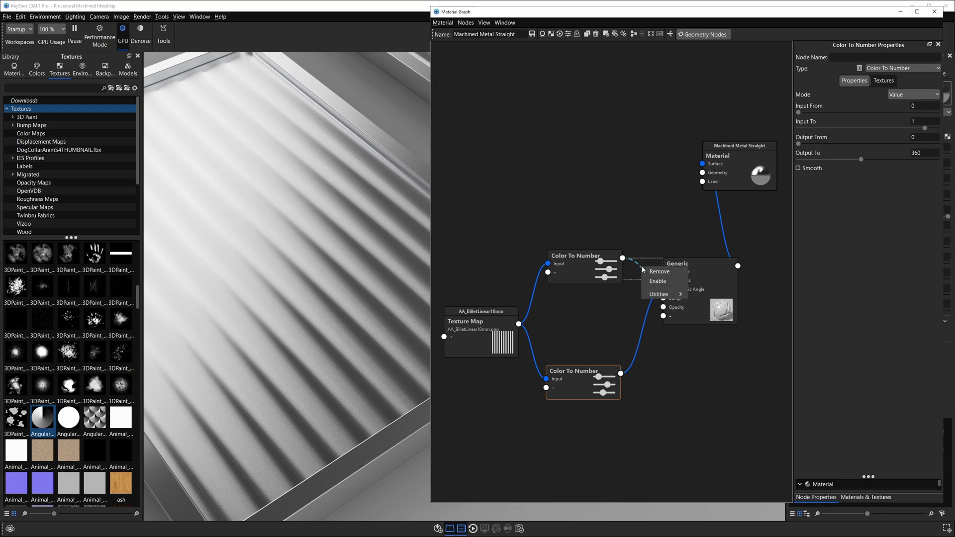
pyautogui.click(658, 281)
pyautogui.moveTo(594, 260); pyautogui.dragTo(588, 286)
pyautogui.click(576, 291)
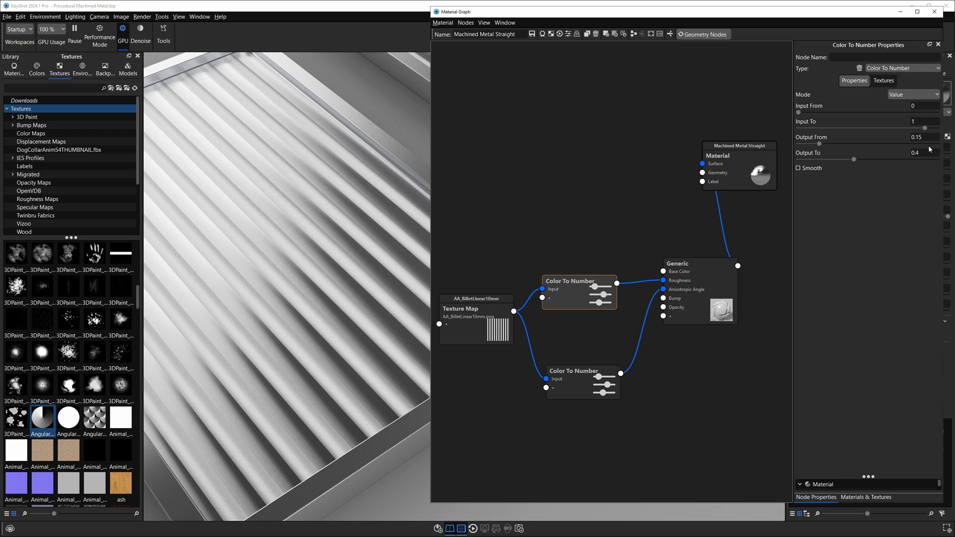
pyautogui.moveTo(351, 309); pyautogui.dragTo(352, 258)
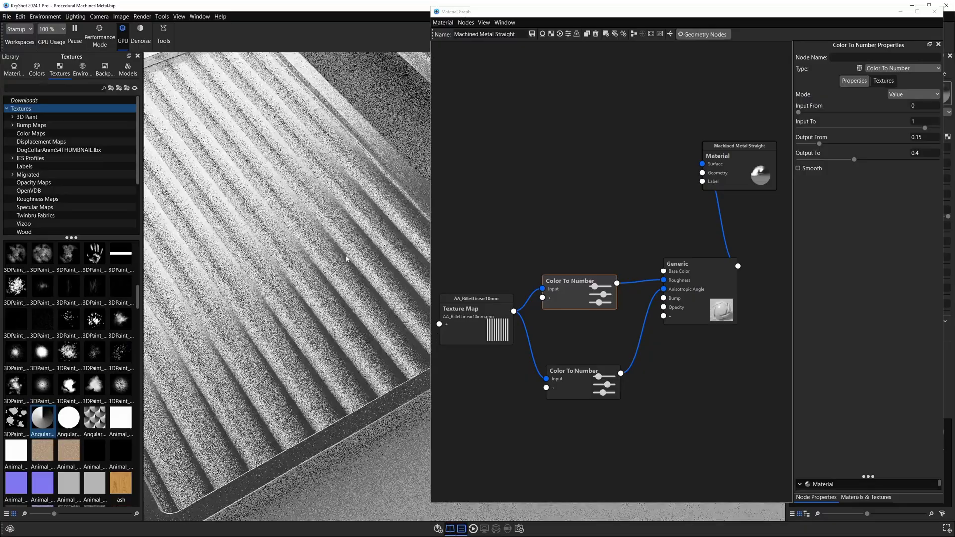
pyautogui.moveTo(243, 305); pyautogui.dragTo(280, 287)
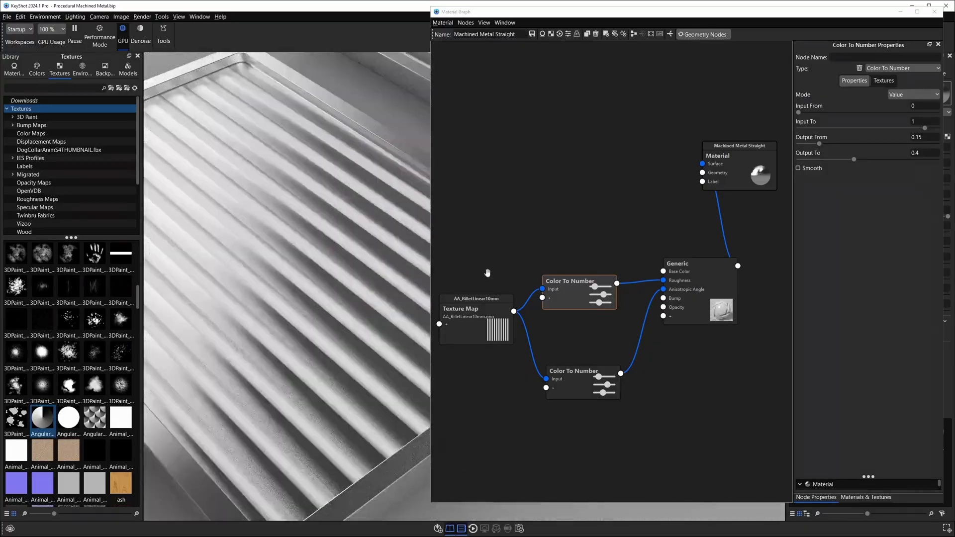
# Step: Close the texture graph, reframe the trays and block, and tidy the procedural graph's Material, Generic and Color Gradient nodes
pyautogui.click(934, 15)
pyautogui.scroll(-5, 494, 226)
pyautogui.moveTo(541, 183); pyautogui.dragTo(409, 316, button='middle')
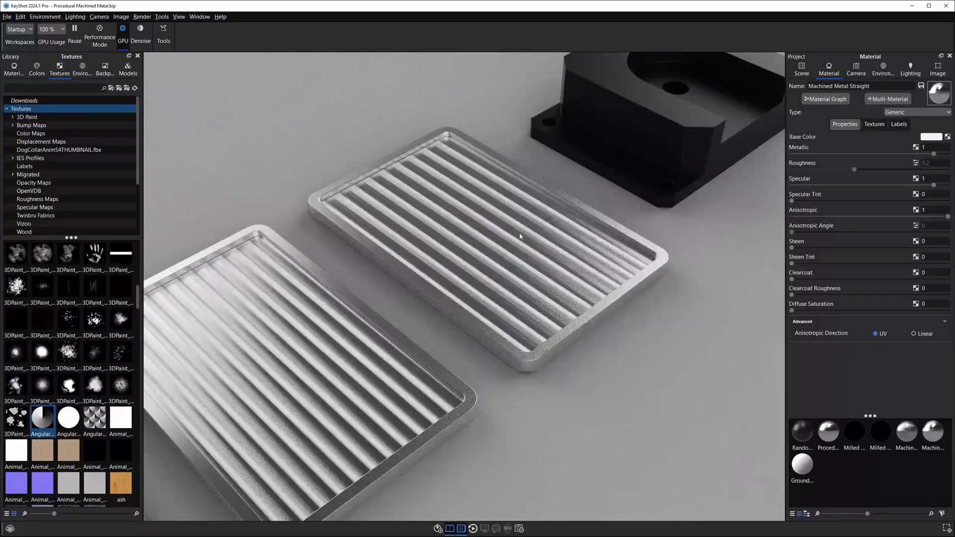
pyautogui.moveTo(521, 234); pyautogui.dragTo(470, 253, button='middle')
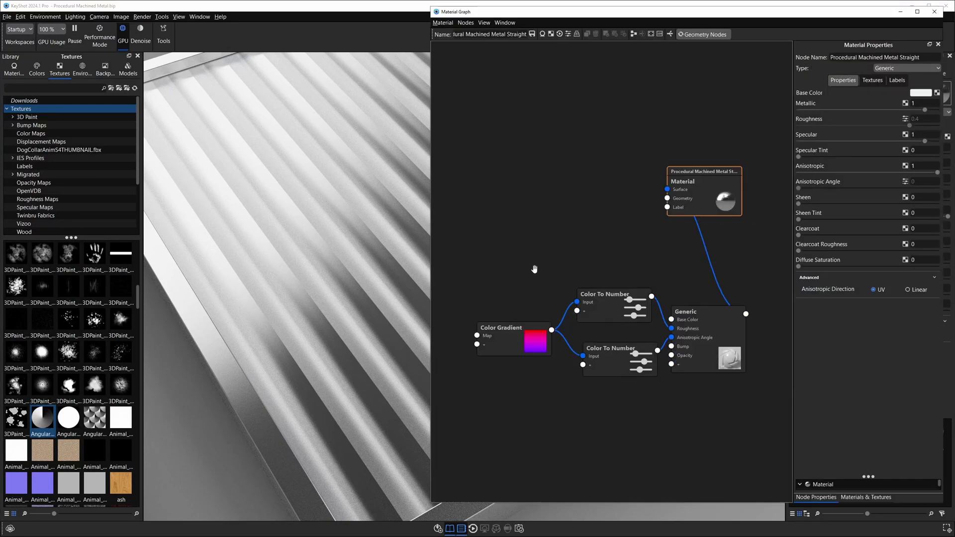
pyautogui.moveTo(710, 208); pyautogui.dragTo(737, 186)
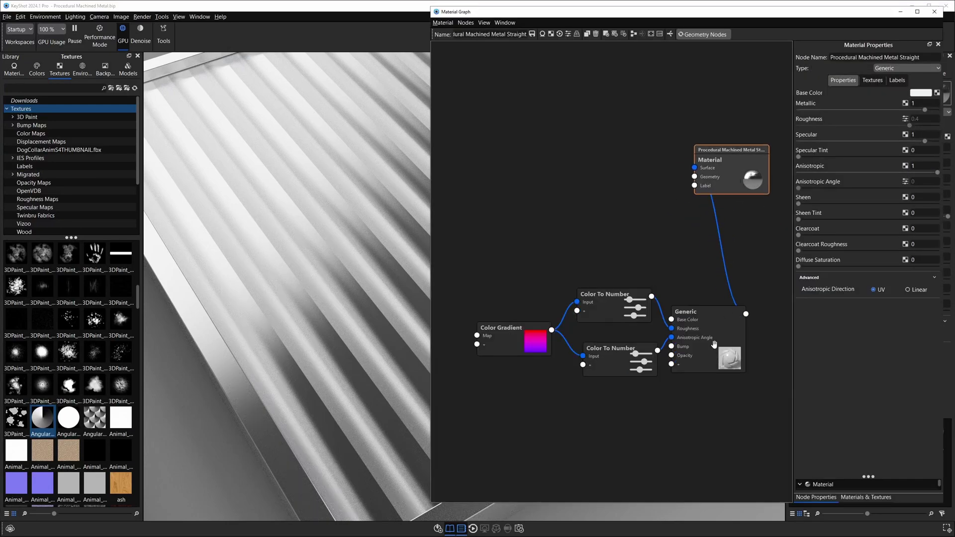
pyautogui.moveTo(713, 344); pyautogui.dragTo(723, 288)
pyautogui.moveTo(500, 335); pyautogui.dragTo(488, 337)
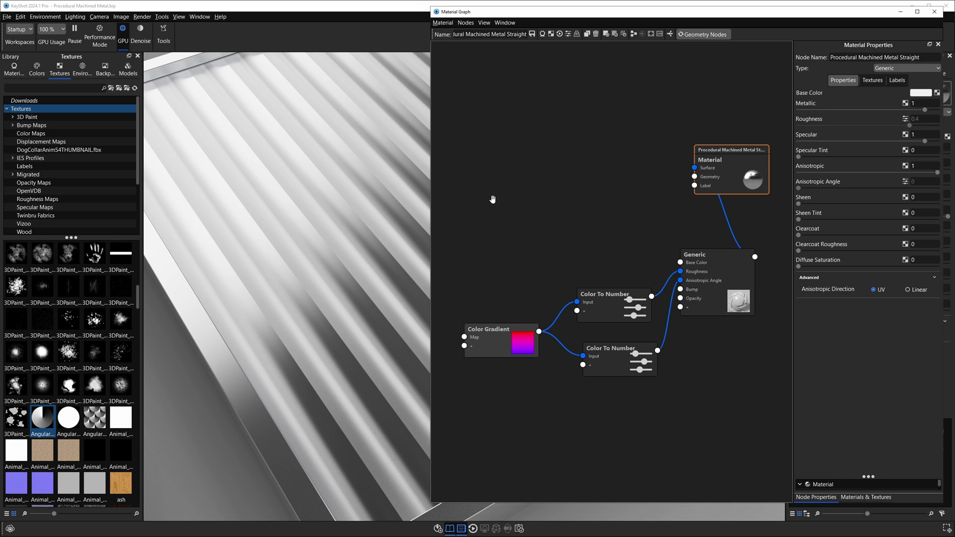
# Step: Browse the Textures node menu and inspect the Color Gradient settings and preview
pyautogui.rightClick(492, 177)
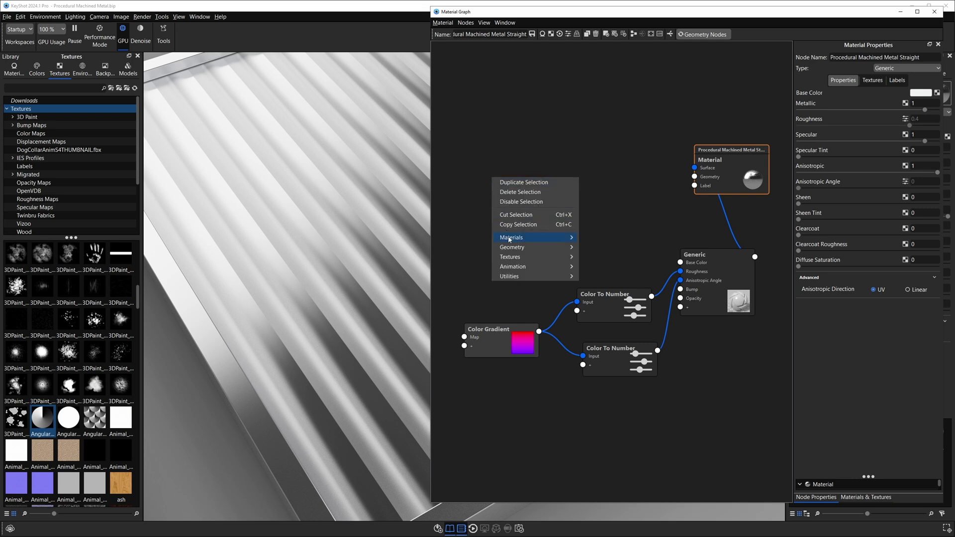
pyautogui.click(621, 171)
pyautogui.moveTo(295, 270); pyautogui.dragTo(273, 272)
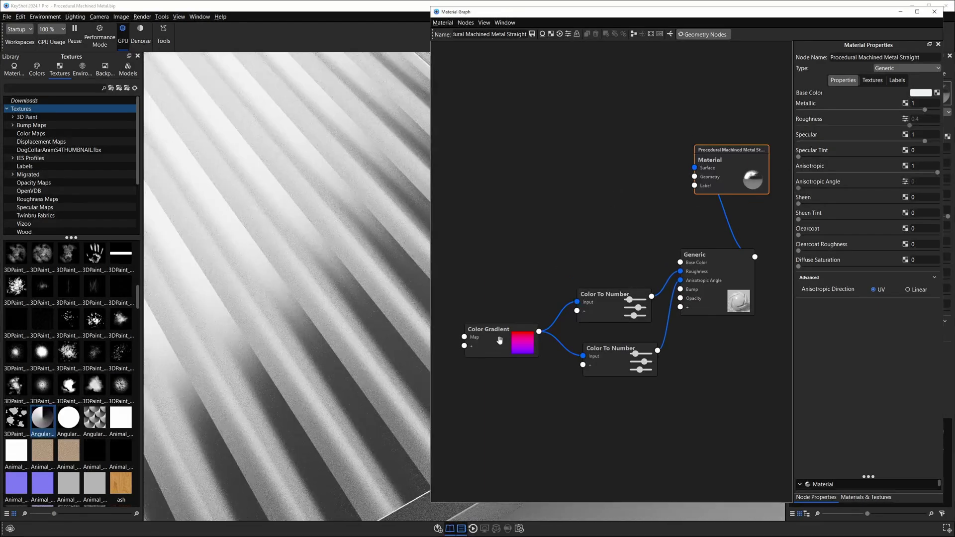
pyautogui.click(500, 343)
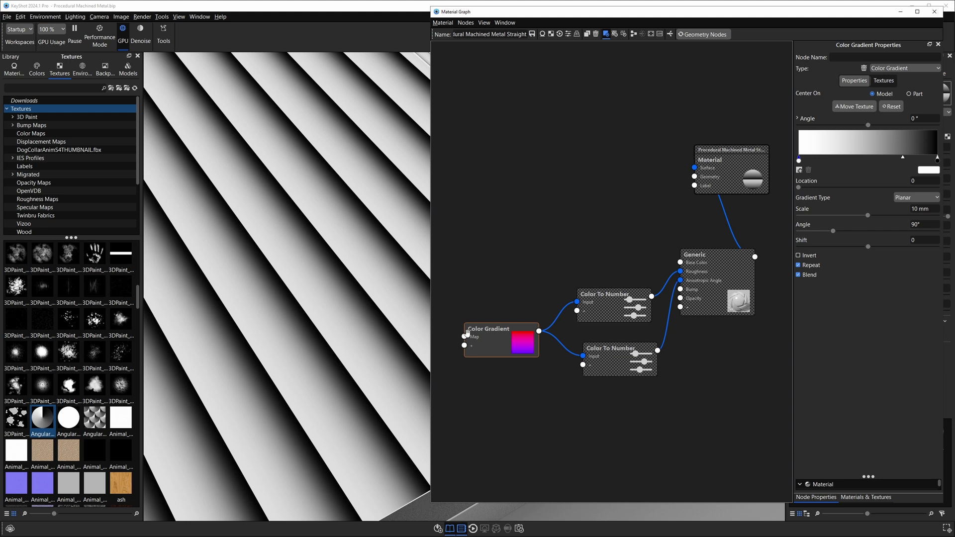
# Step: Check the lower Color To Number node's Output To value of 180
pyautogui.click(613, 352)
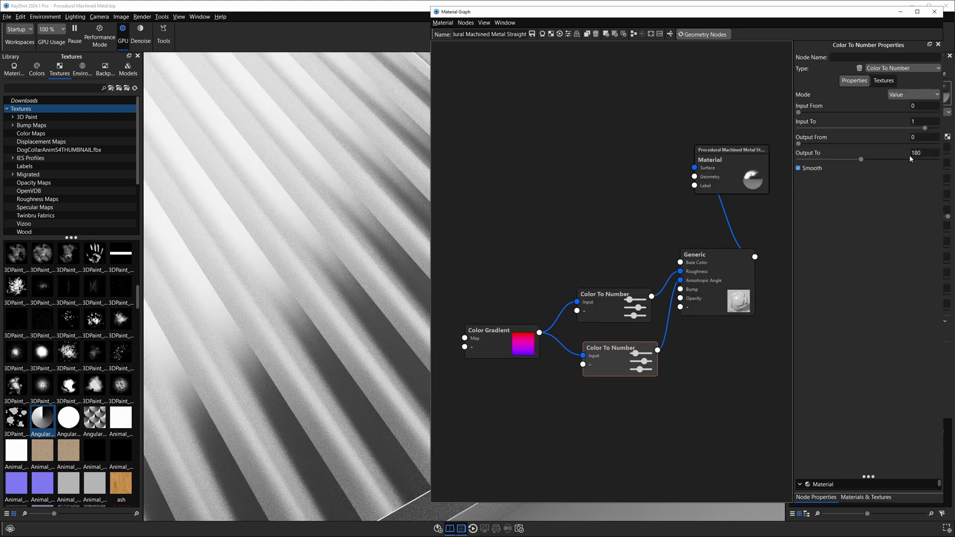
pyautogui.click(925, 155)
pyautogui.click(618, 352)
pyautogui.press('c')
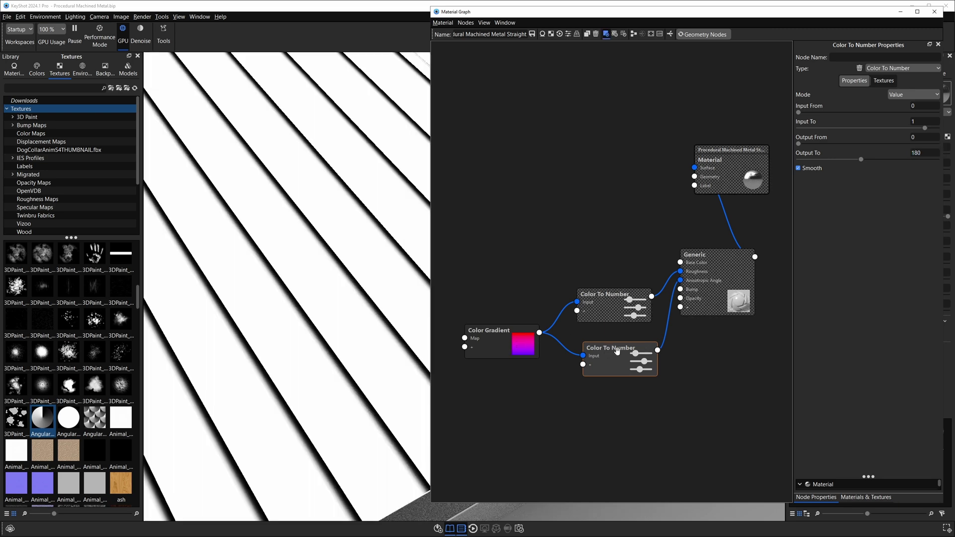
pyautogui.press('c')
pyautogui.scroll(4, 620, 253)
pyautogui.scroll(-4, 619, 256)
pyautogui.scroll(-4, 619, 255)
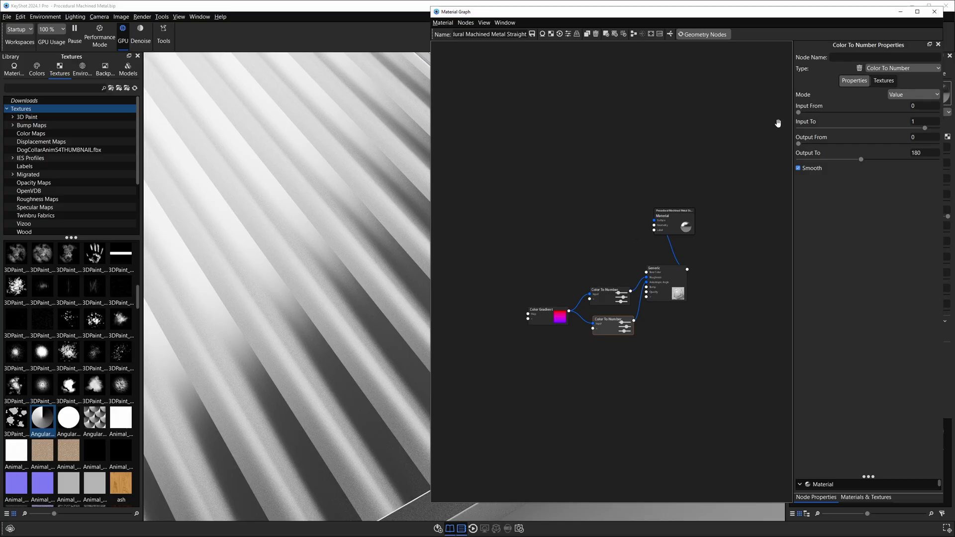
# Step: Close the material graph and orbit the view onto the black machined block
pyautogui.click(934, 14)
pyautogui.scroll(-8, 509, 241)
pyautogui.moveTo(510, 241); pyautogui.dragTo(426, 275)
pyautogui.moveTo(427, 275); pyautogui.dragTo(494, 237, button='middle')
pyautogui.moveTo(500, 262)
pyautogui.mouseDown()
pyautogui.moveTo(514, 234)
pyautogui.moveTo(481, 271)
pyautogui.moveTo(518, 274)
pyautogui.moveTo(513, 266)
pyautogui.mouseUp()
pyautogui.scroll(4, 514, 234)
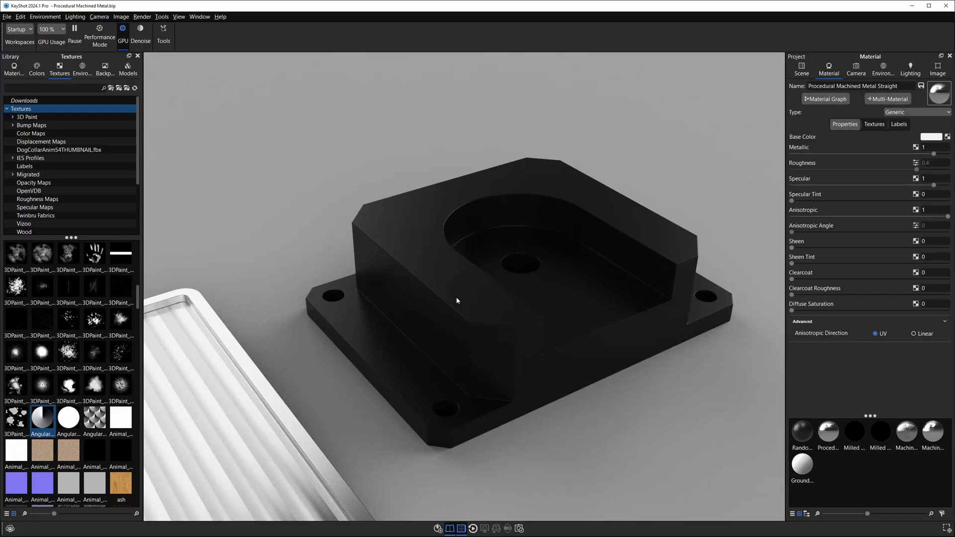
# Step: Open Split Object Surfaces on the black part and set the splitting angle to 0.1
pyautogui.moveTo(457, 301); pyautogui.dragTo(371, 306)
pyautogui.scroll(3, 385, 266)
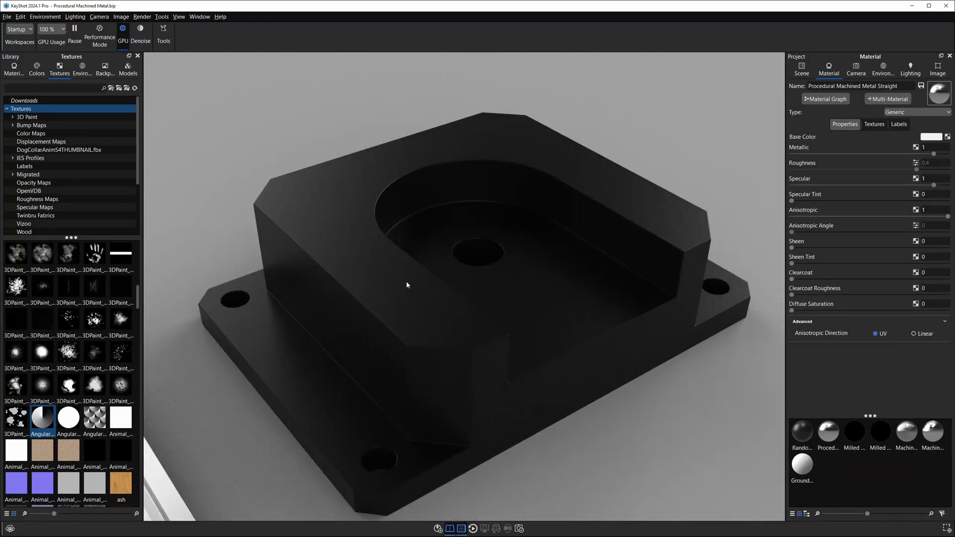
pyautogui.scroll(-2, 398, 273)
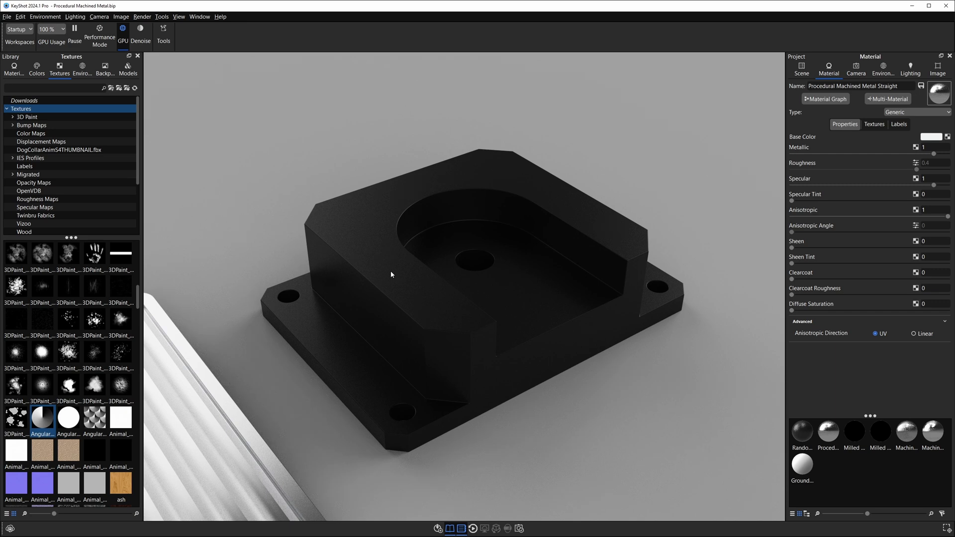
pyautogui.rightClick(368, 248)
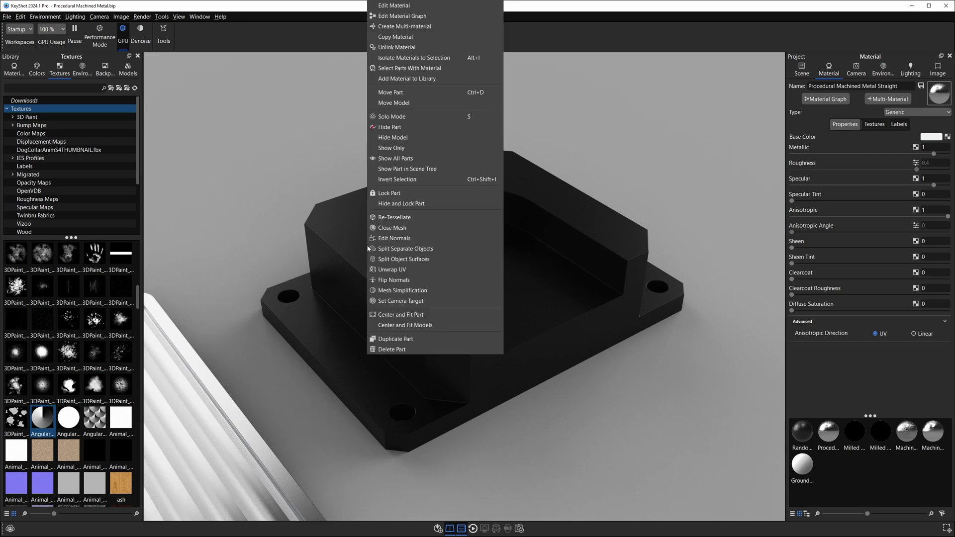
pyautogui.click(401, 259)
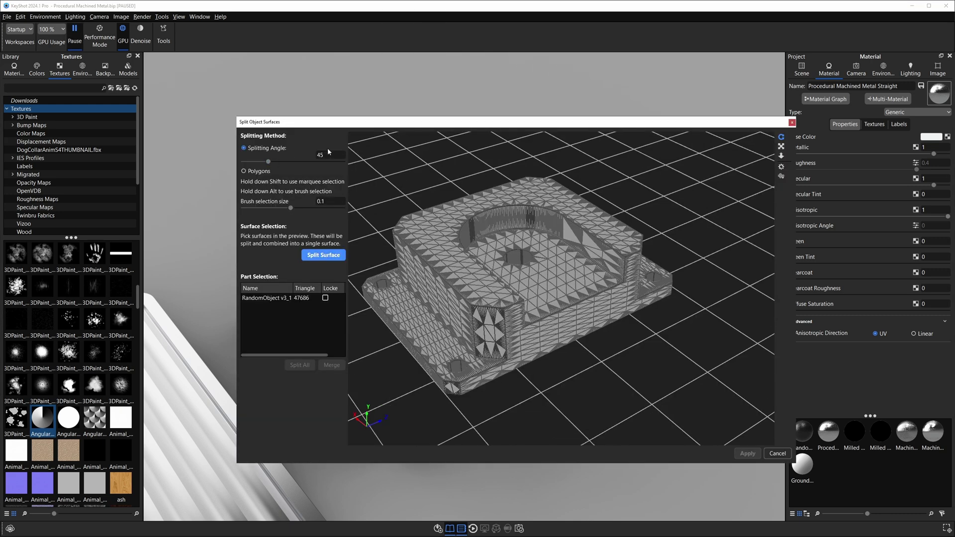
pyautogui.doubleClick(328, 153)
pyautogui.write('0.1')
pyautogui.press('Return')
# Step: Pick the flanges and pocket floor, split them into a separate part, and apply
pyautogui.scroll(8, 501, 266)
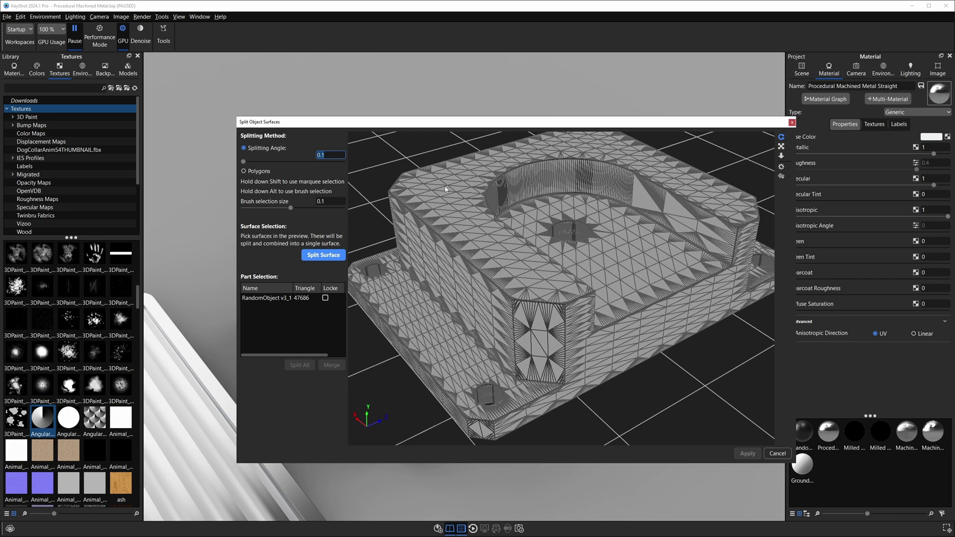
pyautogui.click(425, 325)
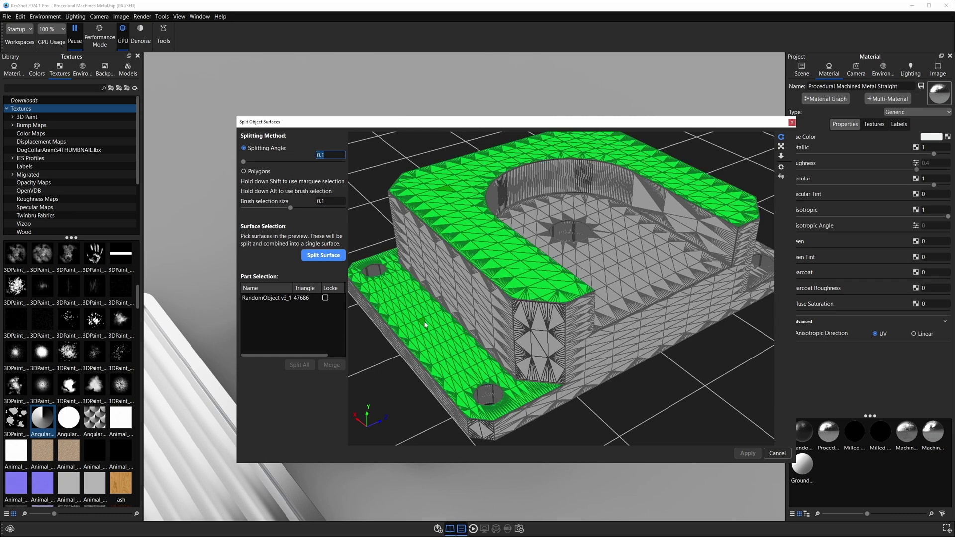
pyautogui.click(606, 256)
pyautogui.moveTo(609, 259); pyautogui.dragTo(438, 279)
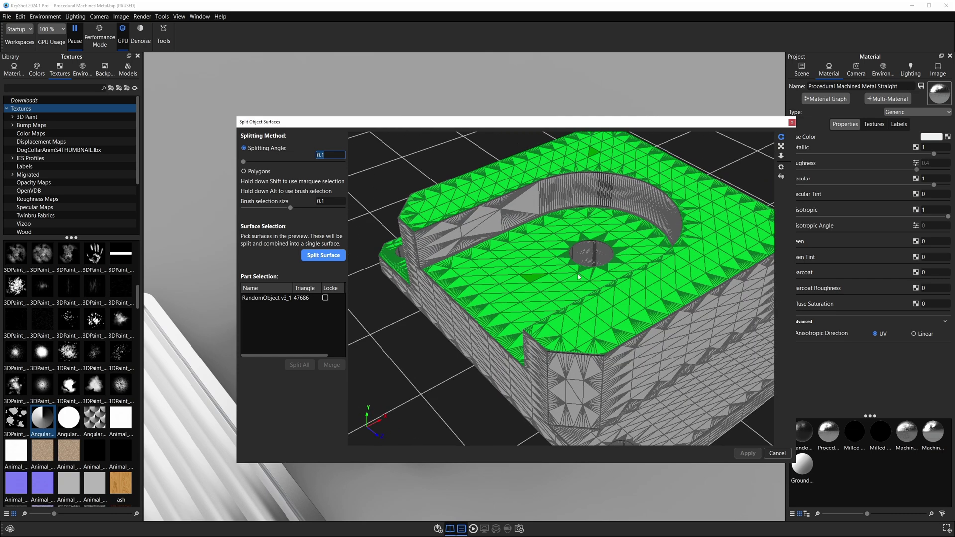
pyautogui.click(697, 416)
pyautogui.click(323, 255)
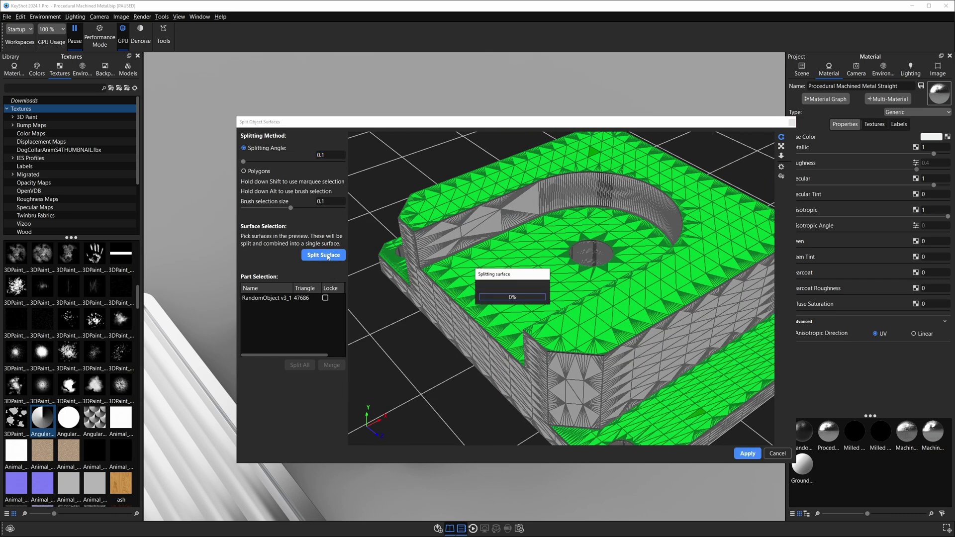
pyautogui.click(747, 453)
# Step: Select the split-off top-face part and give it its own unlinked material
pyautogui.click(802, 69)
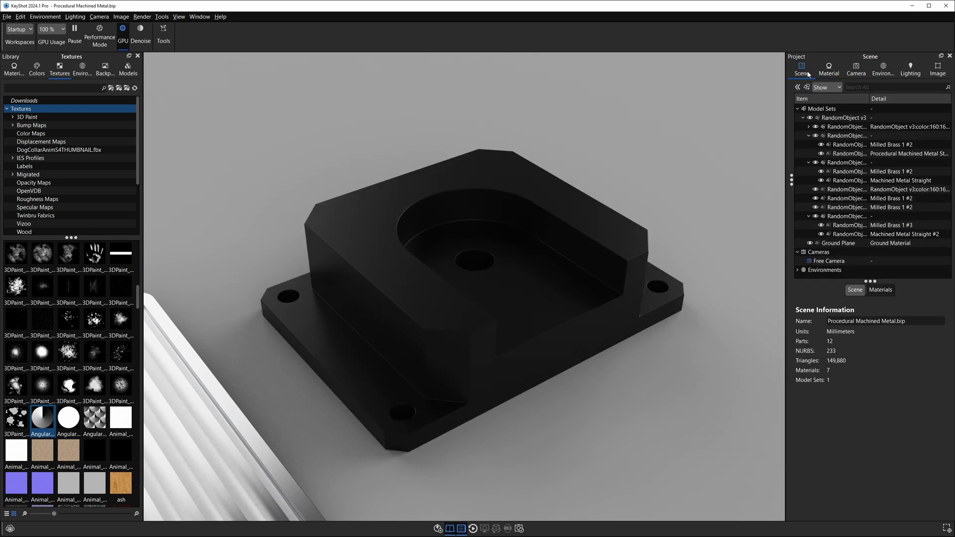
pyautogui.click(416, 186)
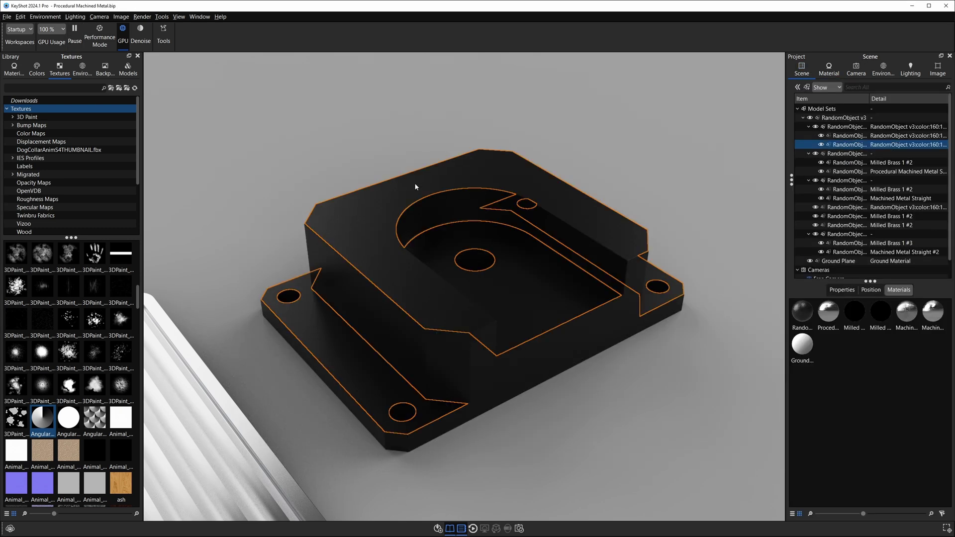
pyautogui.rightClick(373, 212)
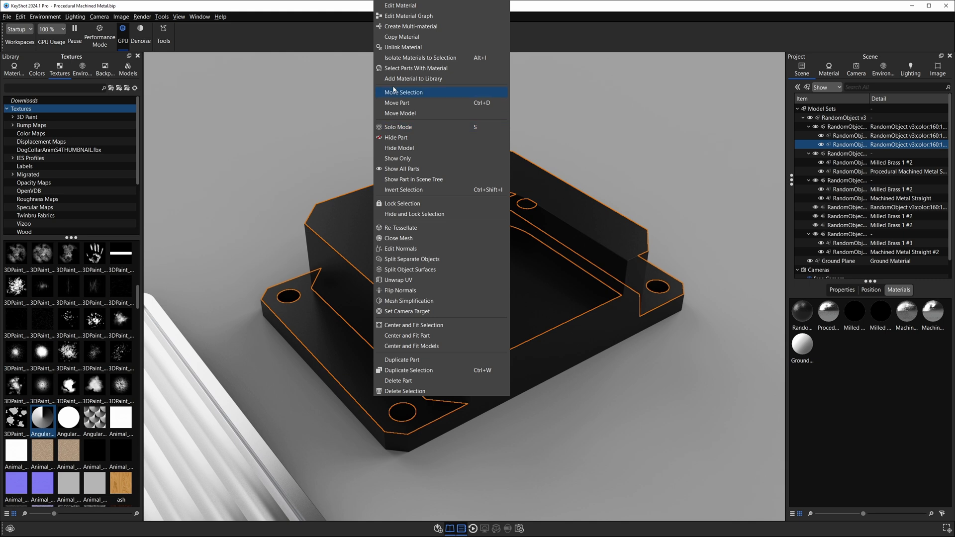
pyautogui.click(398, 48)
pyautogui.doubleClick(371, 237)
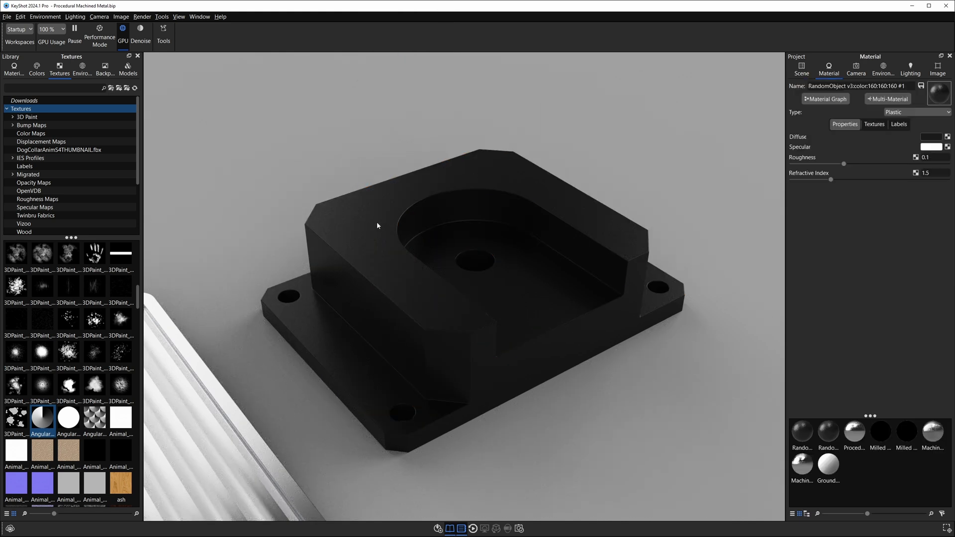
# Step: In its Material Graph, tidy the nodes and switch the Plastic node's Material Type to Generic
pyautogui.click(826, 98)
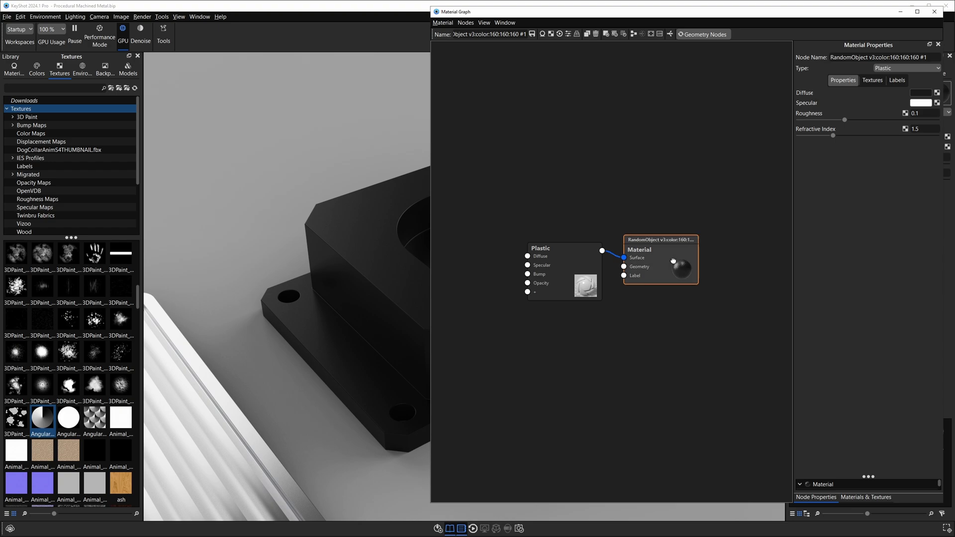
pyautogui.moveTo(673, 261); pyautogui.dragTo(744, 108)
pyautogui.moveTo(552, 249); pyautogui.dragTo(656, 199)
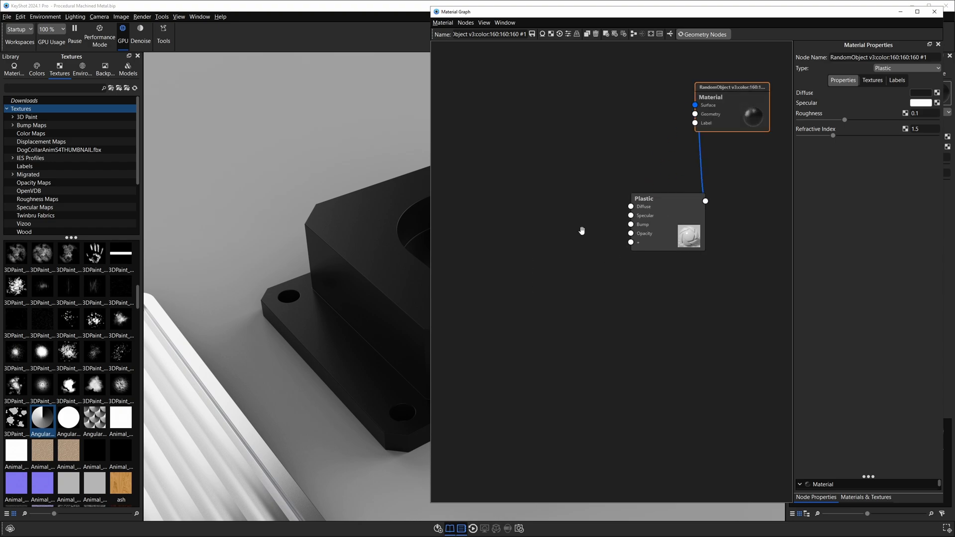
pyautogui.click(432, 205)
pyautogui.moveTo(431, 205); pyautogui.dragTo(544, 213)
pyautogui.moveTo(465, 210); pyautogui.dragTo(256, 249, button='middle')
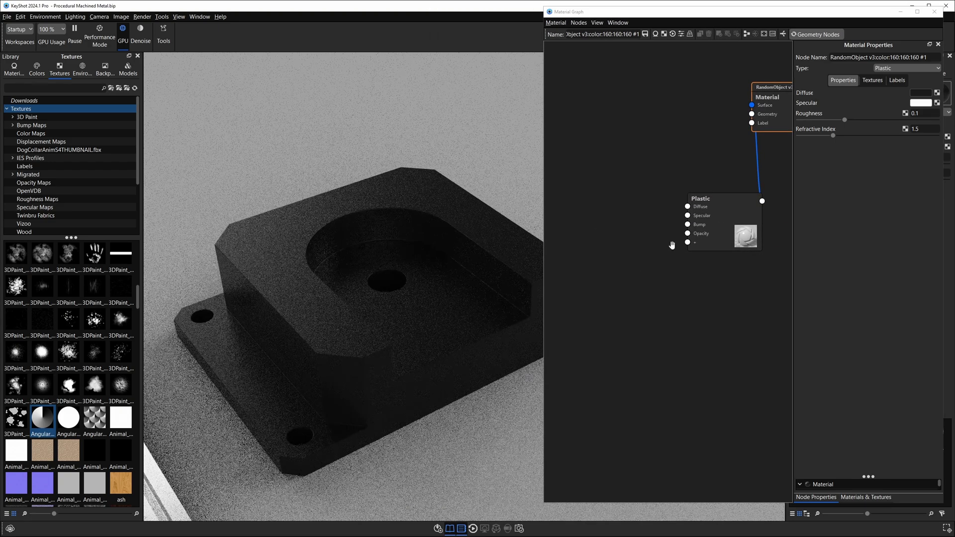
pyautogui.moveTo(701, 199); pyautogui.dragTo(672, 184)
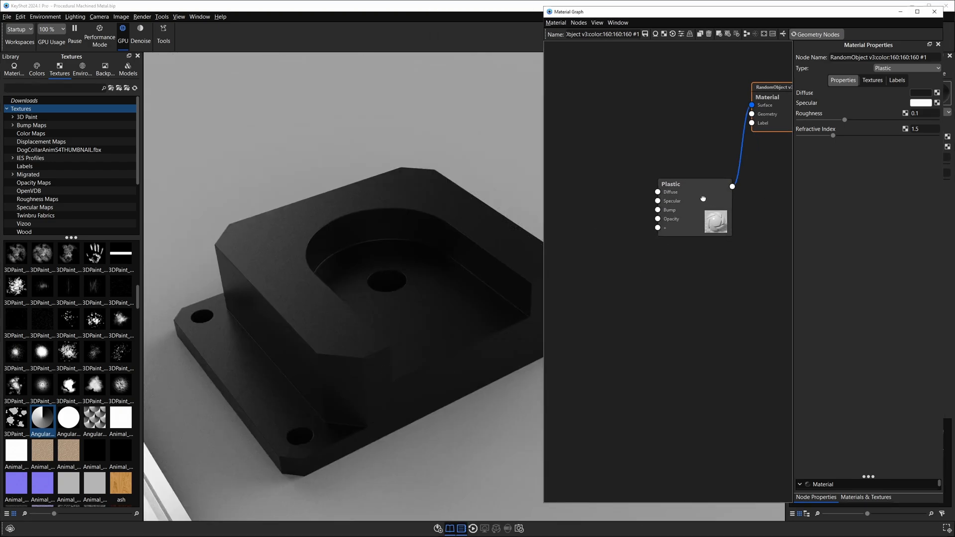
pyautogui.click(891, 72)
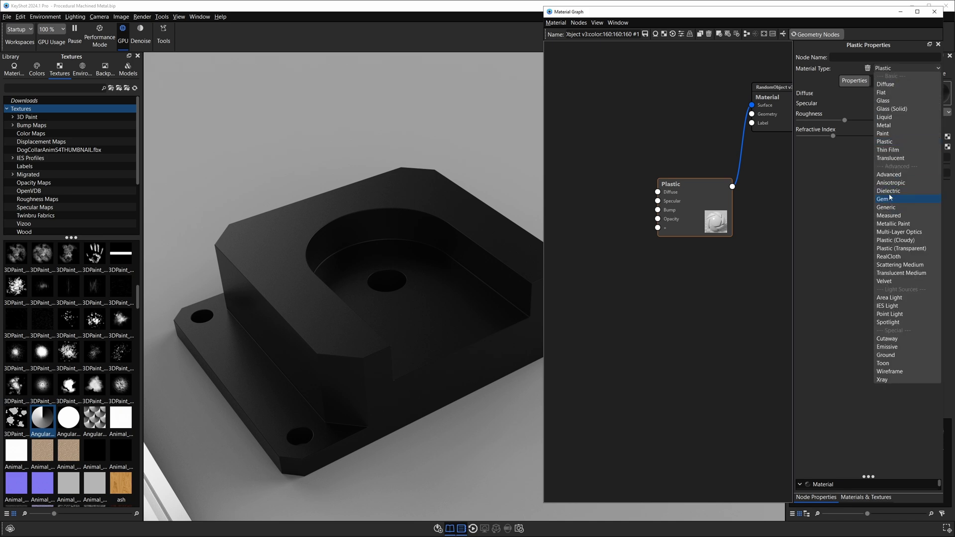
pyautogui.click(890, 208)
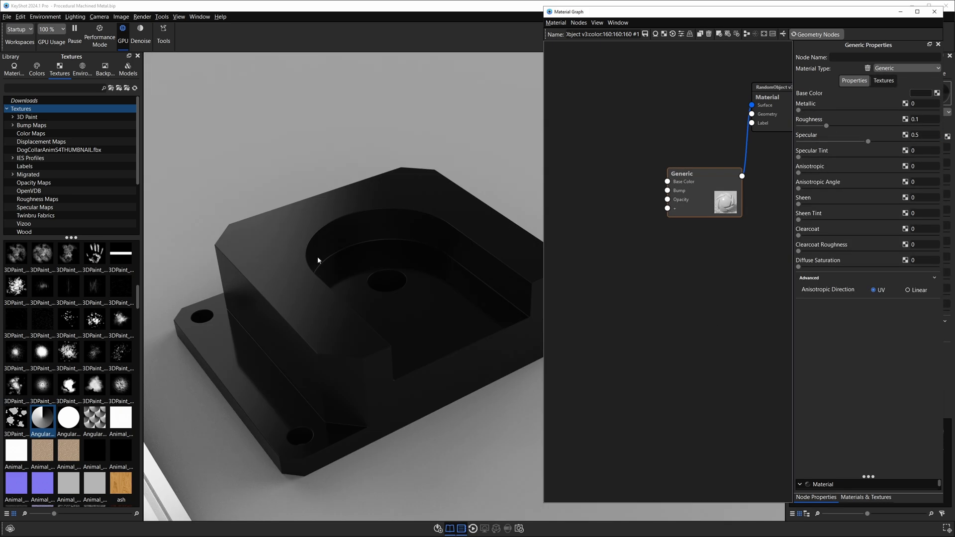
# Step: Set the top-face material's base colour to white from Scene Colors
pyautogui.click(919, 93)
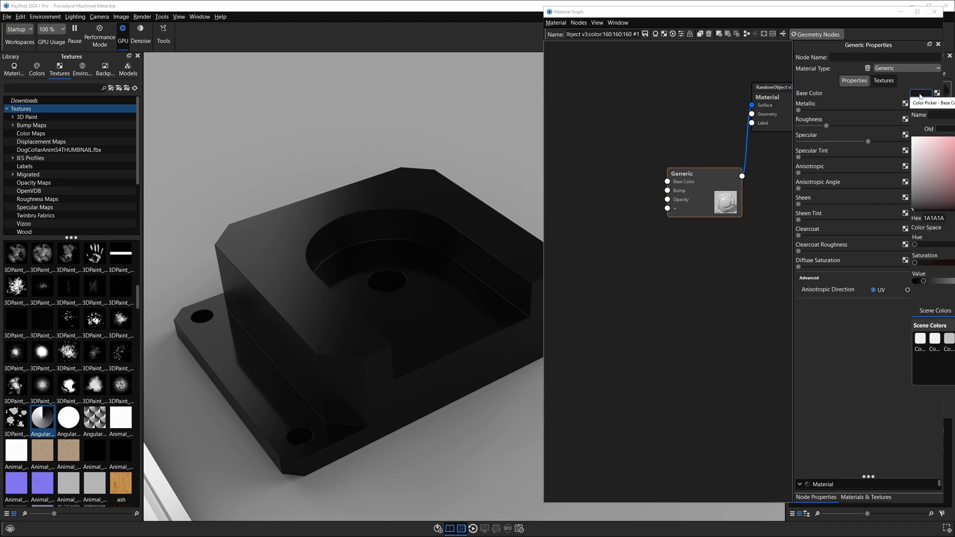
pyautogui.click(691, 342)
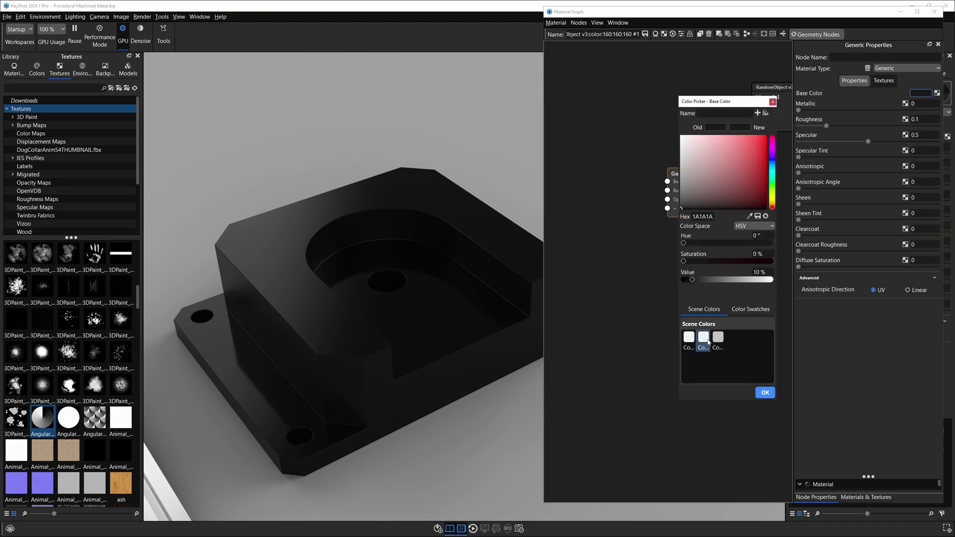
pyautogui.click(765, 393)
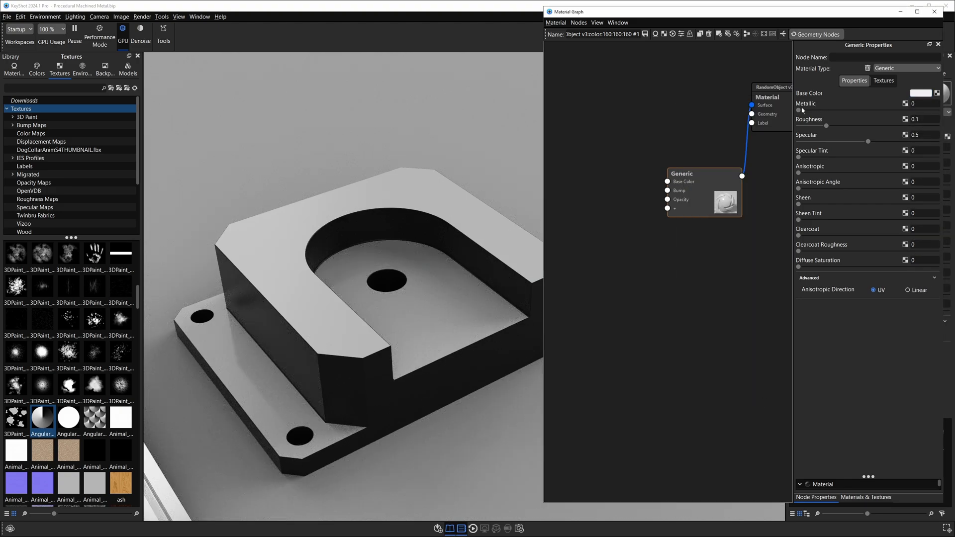
# Step: Enter Metallic 1, Roughness 0.4, Specular 1 and Anisotropic 1 in Generic Properties
pyautogui.moveTo(799, 110); pyautogui.dragTo(881, 110)
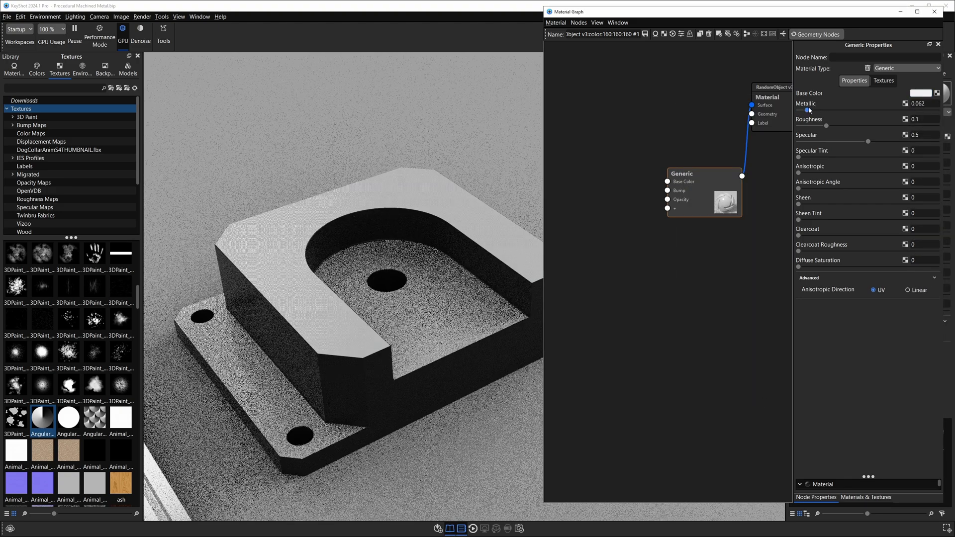
pyautogui.doubleClick(925, 103)
pyautogui.write('1')
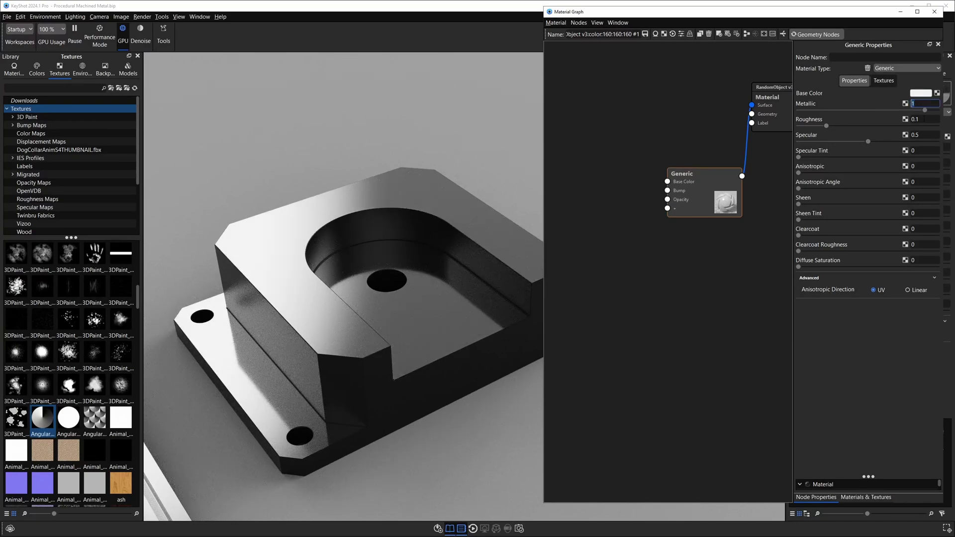
pyautogui.press('Tab')
pyautogui.write('0.4')
pyautogui.press('Return')
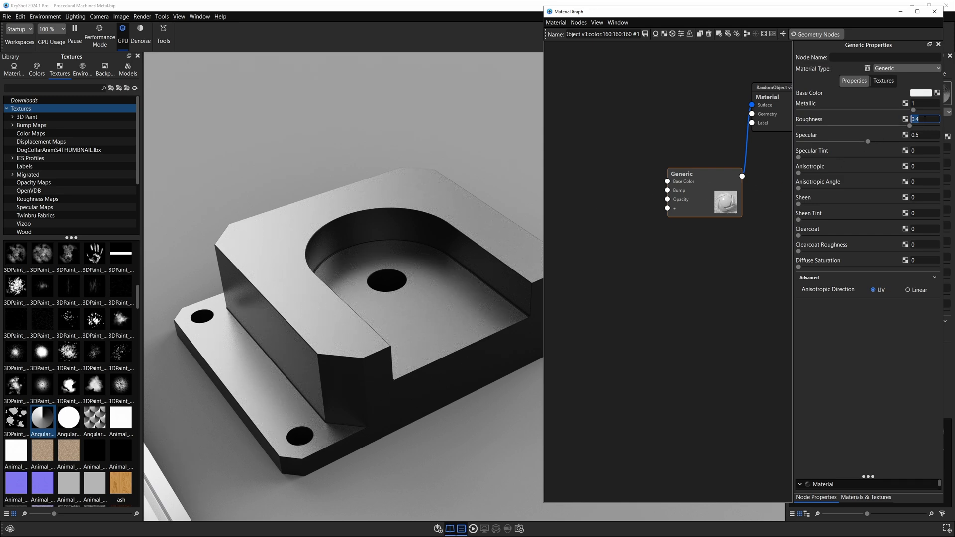
pyautogui.click(926, 134)
pyautogui.write('1')
pyautogui.click(925, 166)
pyautogui.write('1')
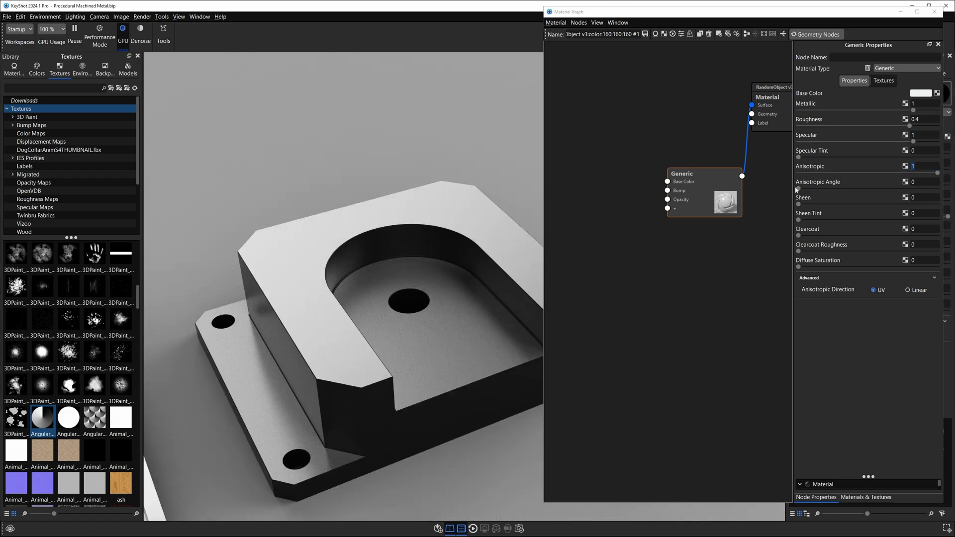
pyautogui.rightClick(601, 248)
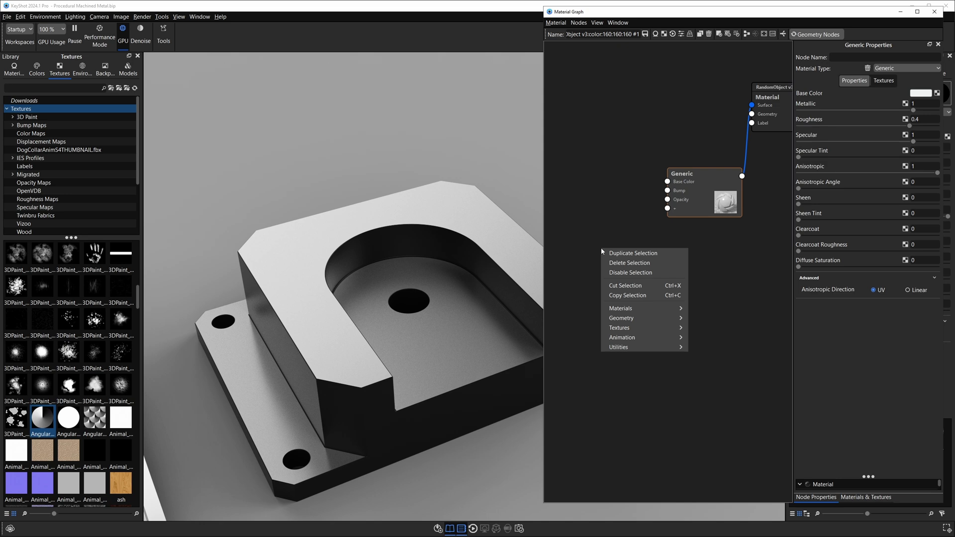
# Step: Add a Color Gradient texture node left of Generic with a 10 mm scale
pyautogui.moveTo(624, 329)
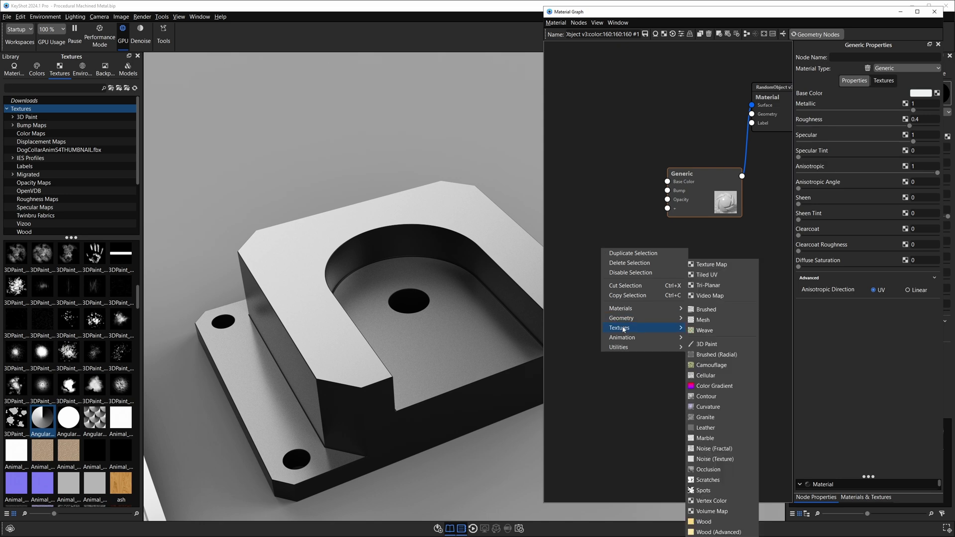
pyautogui.click(716, 385)
pyautogui.moveTo(637, 266); pyautogui.dragTo(612, 252)
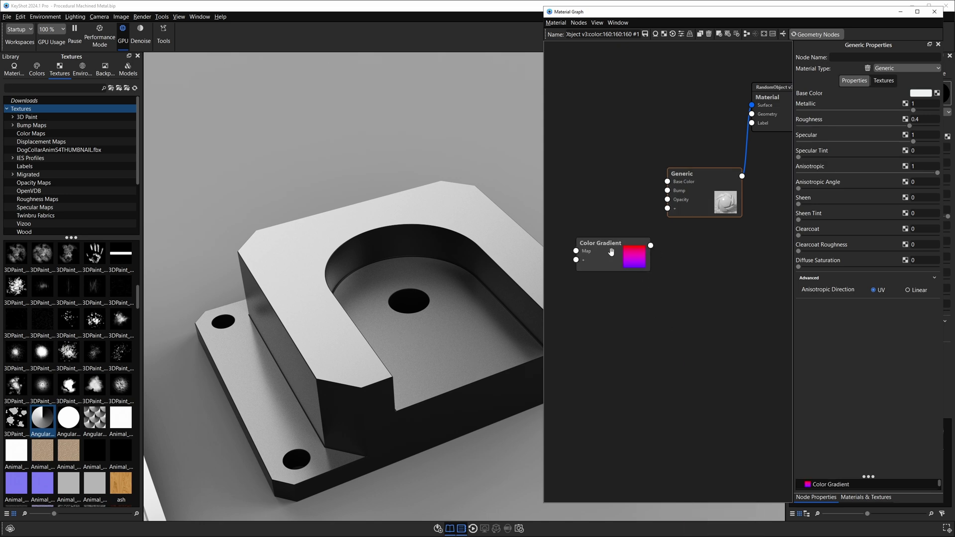
pyautogui.click(611, 253)
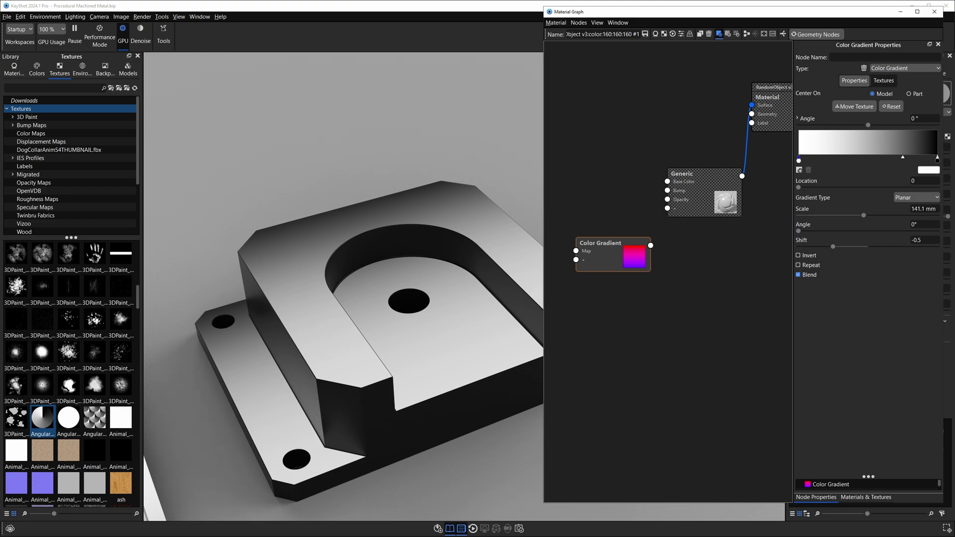
pyautogui.click(918, 209)
pyautogui.write('10')
pyautogui.press('Return')
# Step: Make the gradient repeat as stripes at a 90° angle and turn off the texture preview
pyautogui.click(469, 295)
pyautogui.moveTo(469, 296); pyautogui.dragTo(365, 298)
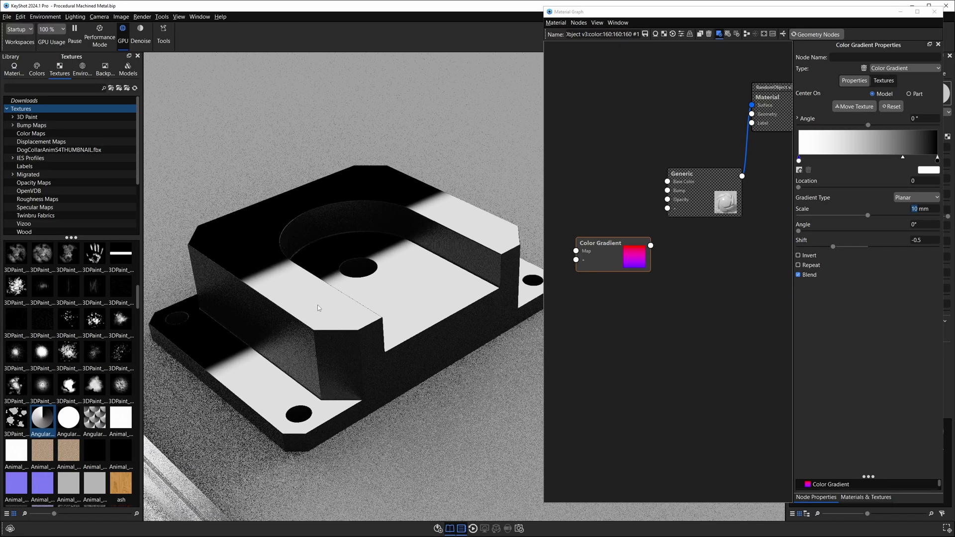
pyautogui.click(806, 263)
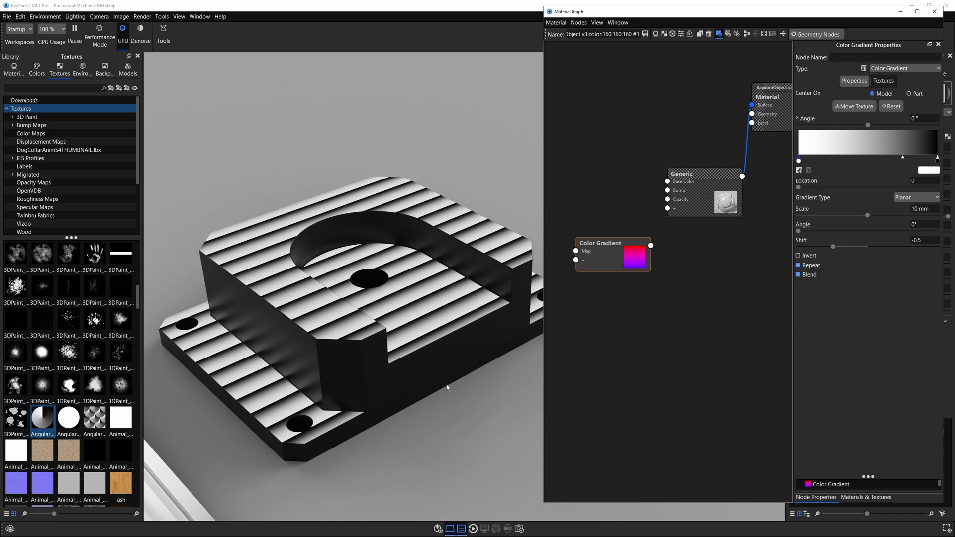
pyautogui.moveTo(447, 387); pyautogui.dragTo(490, 354)
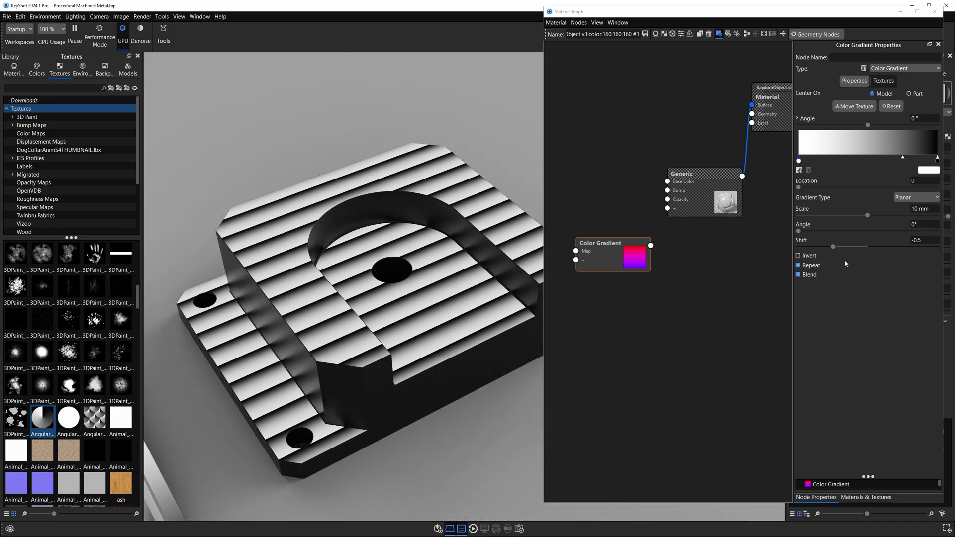
pyautogui.click(910, 225)
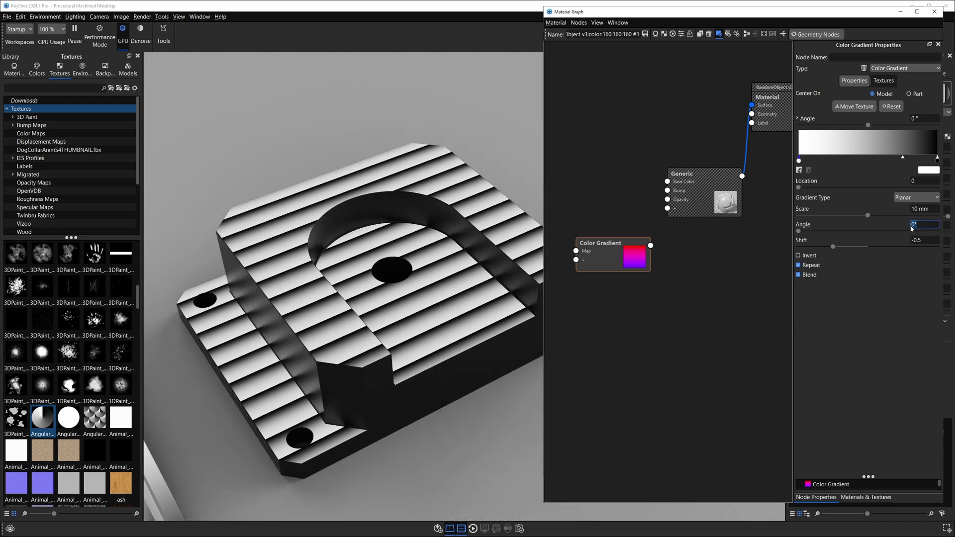
pyautogui.write('90')
pyautogui.press('Return')
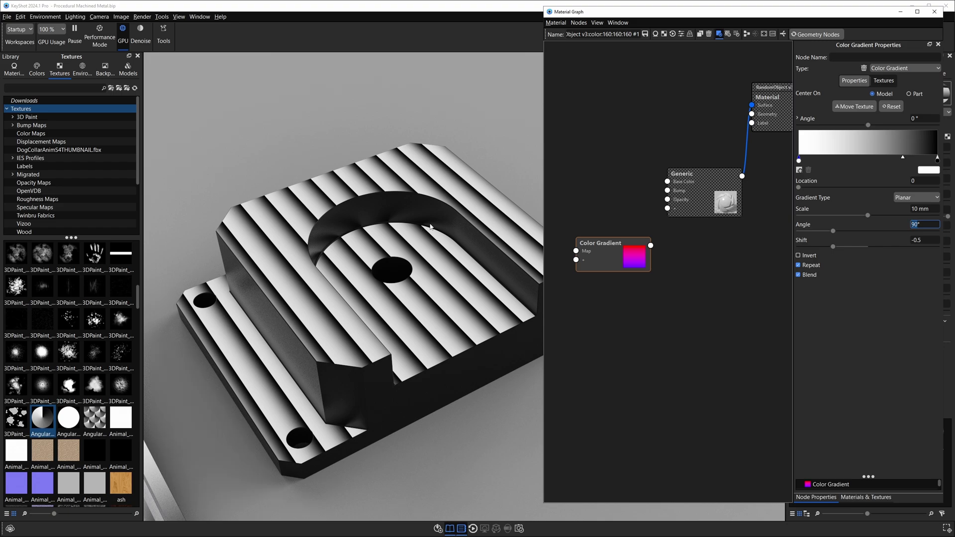
pyautogui.moveTo(431, 227); pyautogui.dragTo(400, 227, button='middle')
pyautogui.moveTo(629, 251); pyautogui.dragTo(707, 194)
pyautogui.press('c')
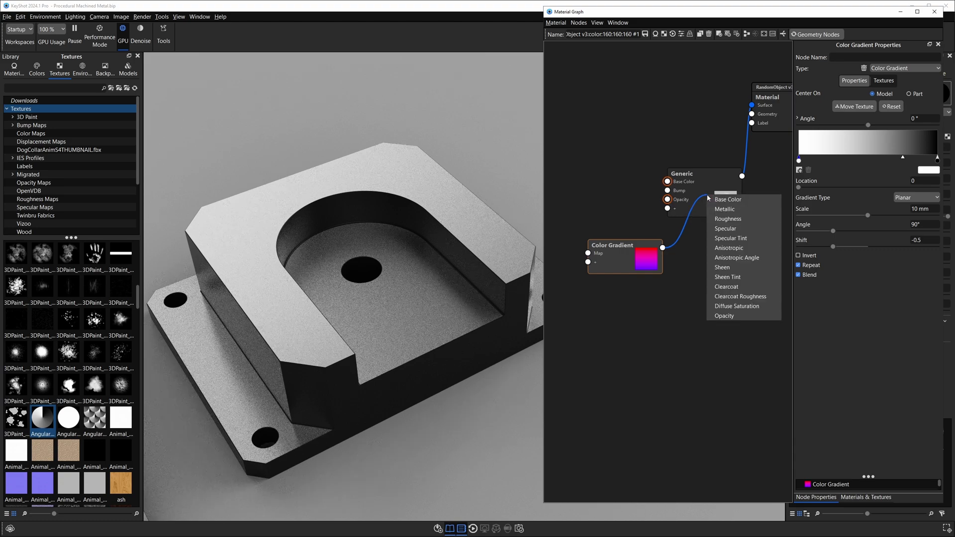
# Step: Route the gradient into Anisotropic Angle through a Color To Number node with Output To 180
pyautogui.click(722, 258)
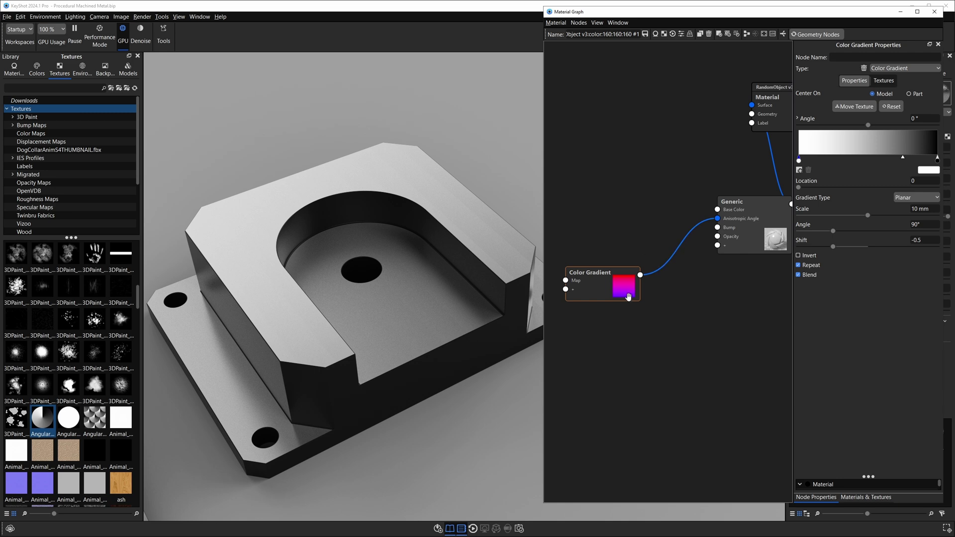
pyautogui.rightClick(673, 254)
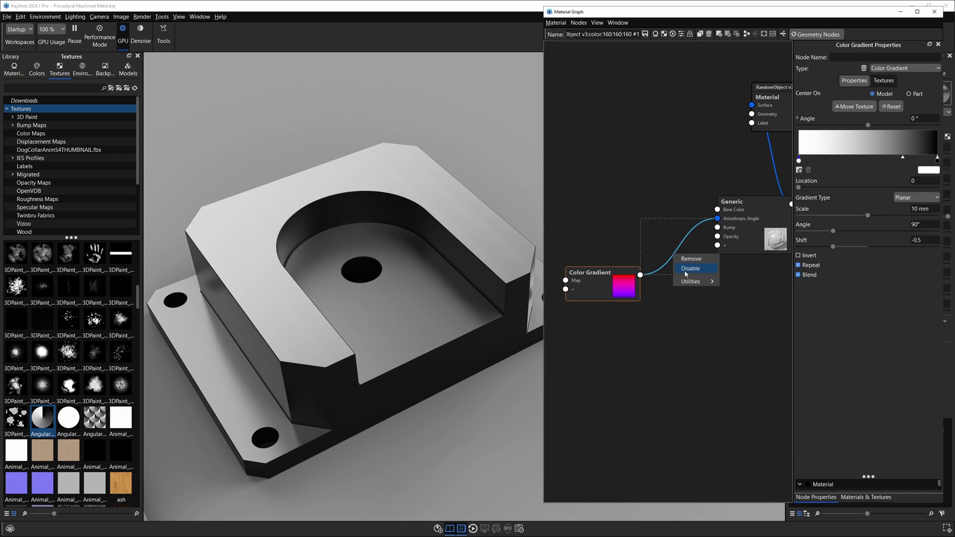
pyautogui.moveTo(690, 282)
pyautogui.click(749, 324)
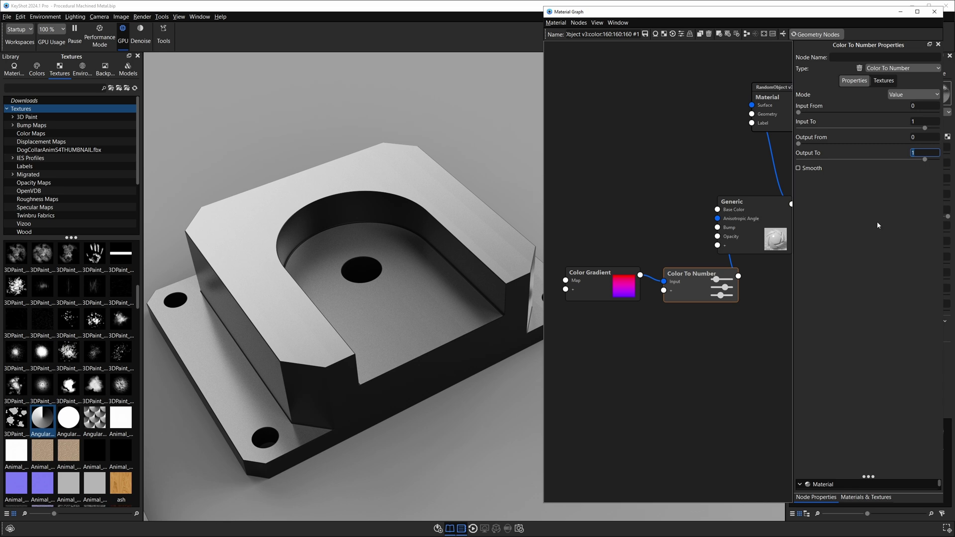
pyautogui.write('180')
pyautogui.press('Return')
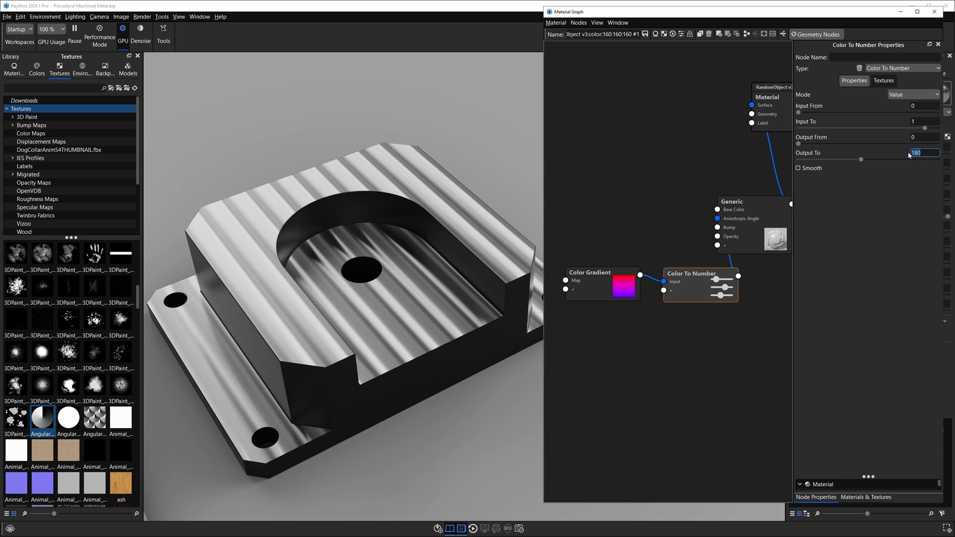
pyautogui.write('0')
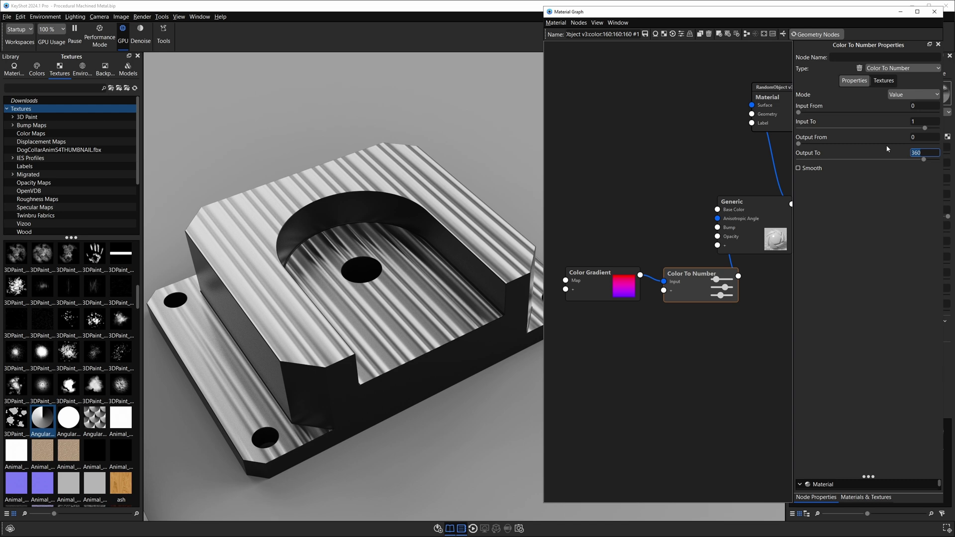
pyautogui.write('0')
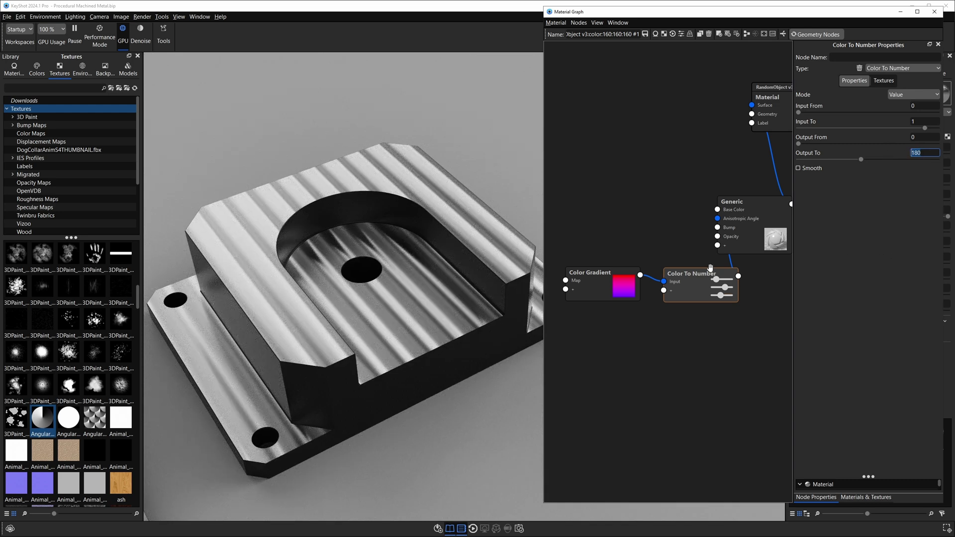
# Step: Rearrange the nodes and wire a second gradient-fed Color To Number into Generic's Roughness input
pyautogui.moveTo(723, 240); pyautogui.dragTo(760, 296)
pyautogui.moveTo(667, 290); pyautogui.dragTo(649, 336)
pyautogui.moveTo(621, 294); pyautogui.dragTo(601, 321)
pyautogui.moveTo(766, 282); pyautogui.dragTo(759, 289)
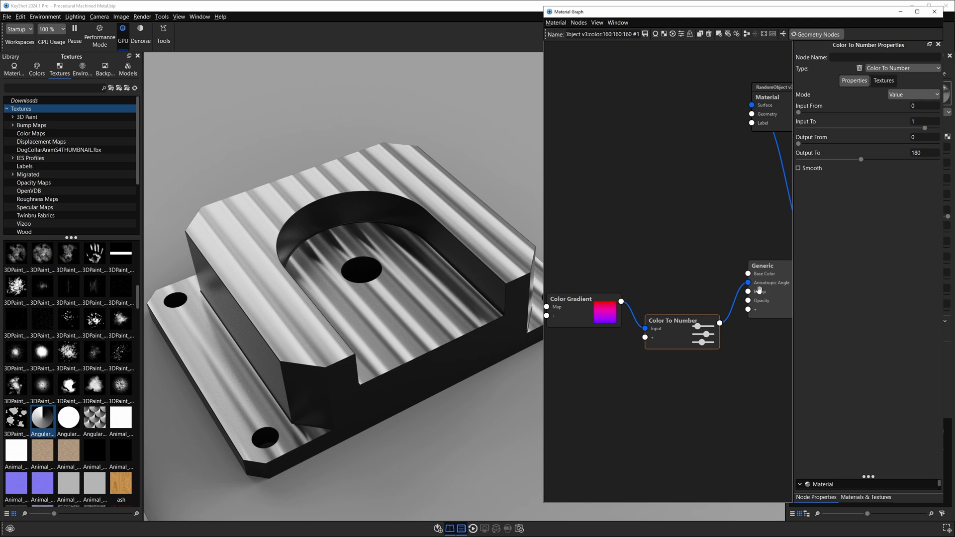
pyautogui.keyDown('alt'); pyautogui.moveTo(670, 334); pyautogui.dragTo(770, 296); pyautogui.keyUp('alt')
pyautogui.click(790, 315)
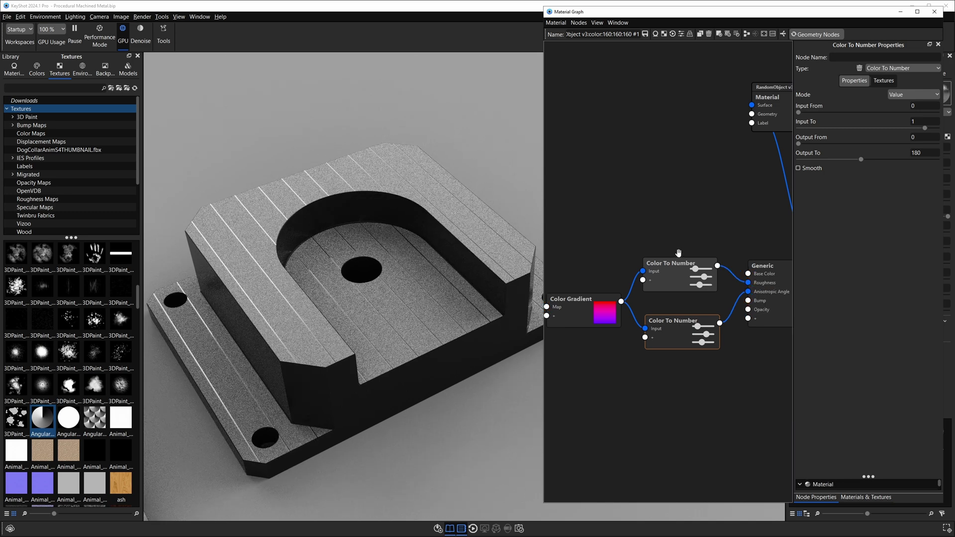
# Step: Set the Roughness Color To Number output range to 0.15–0.4 and move Generic above the nodes
pyautogui.click(666, 271)
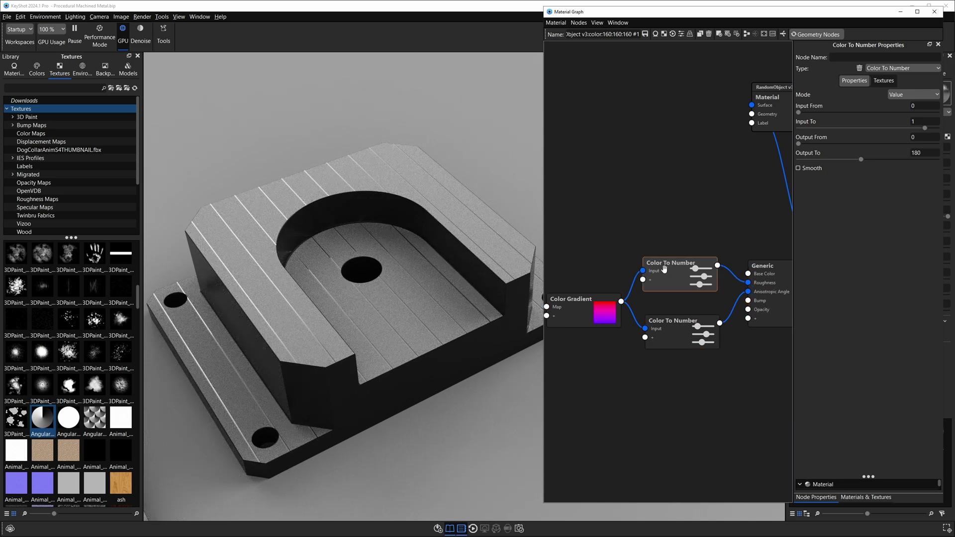
pyautogui.click(927, 137)
pyautogui.write('.15')
pyautogui.press('Return')
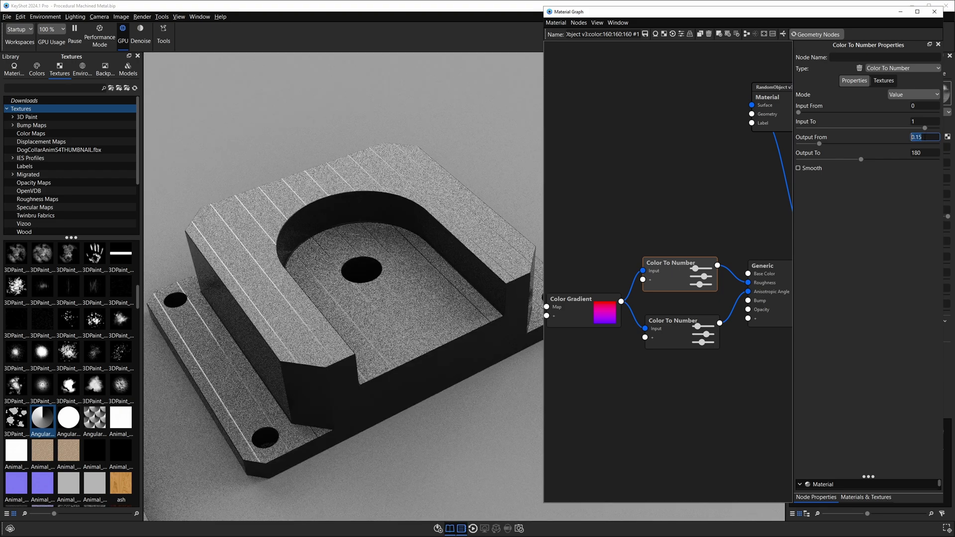
pyautogui.click(925, 152)
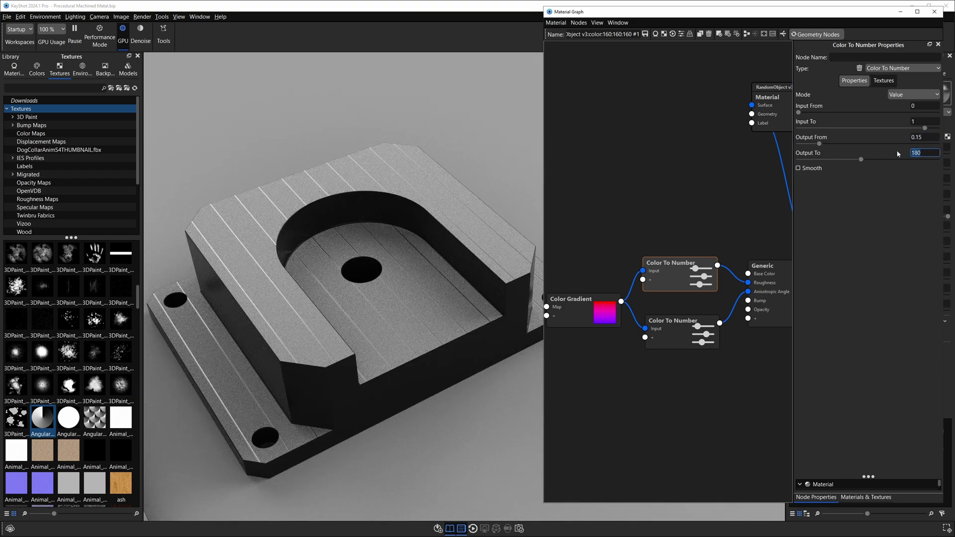
pyautogui.write('0.4')
pyautogui.press('Return')
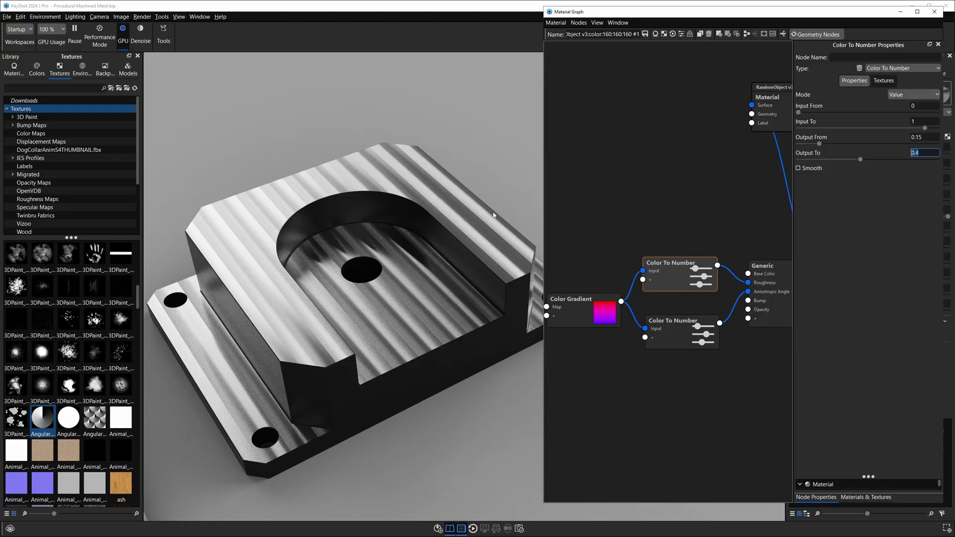
pyautogui.moveTo(494, 215); pyautogui.dragTo(431, 235)
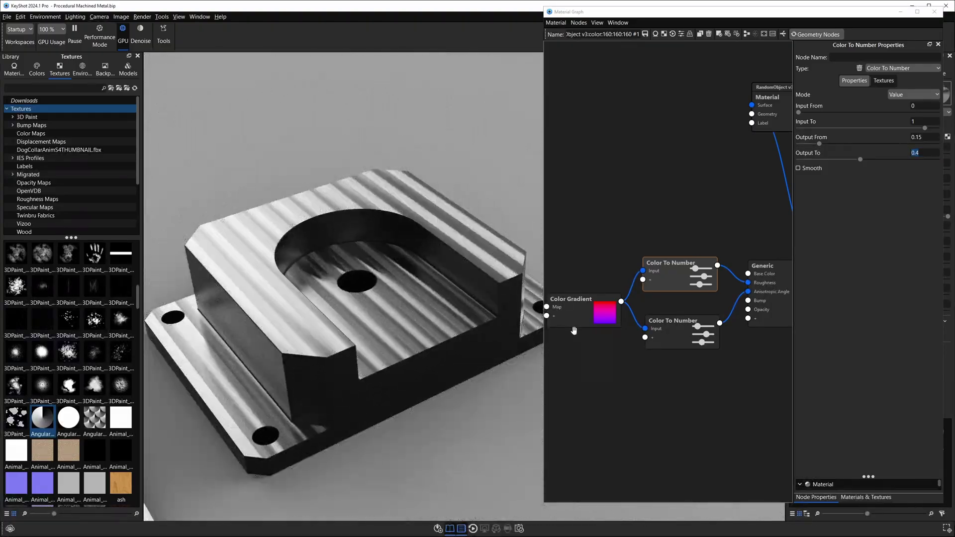
pyautogui.scroll(-4, 379, 312)
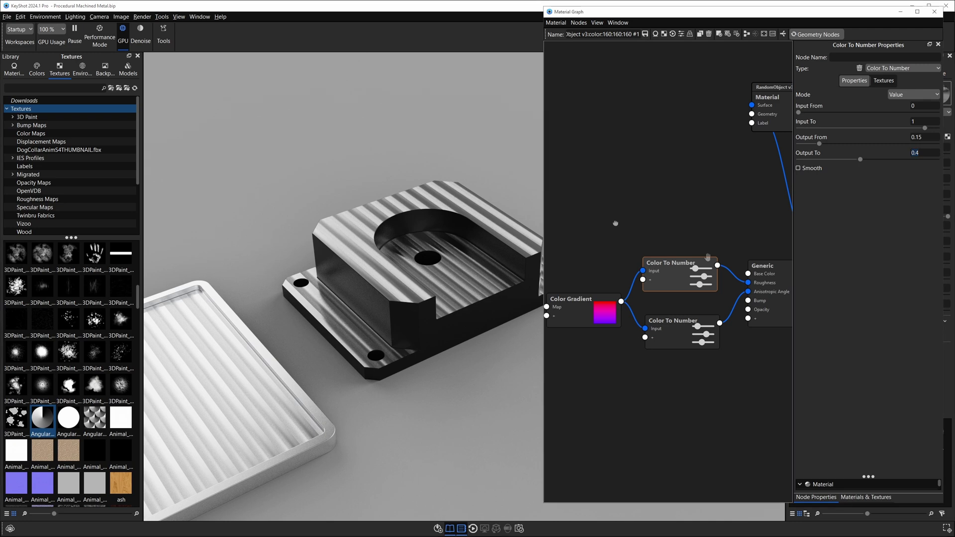
pyautogui.click(757, 224)
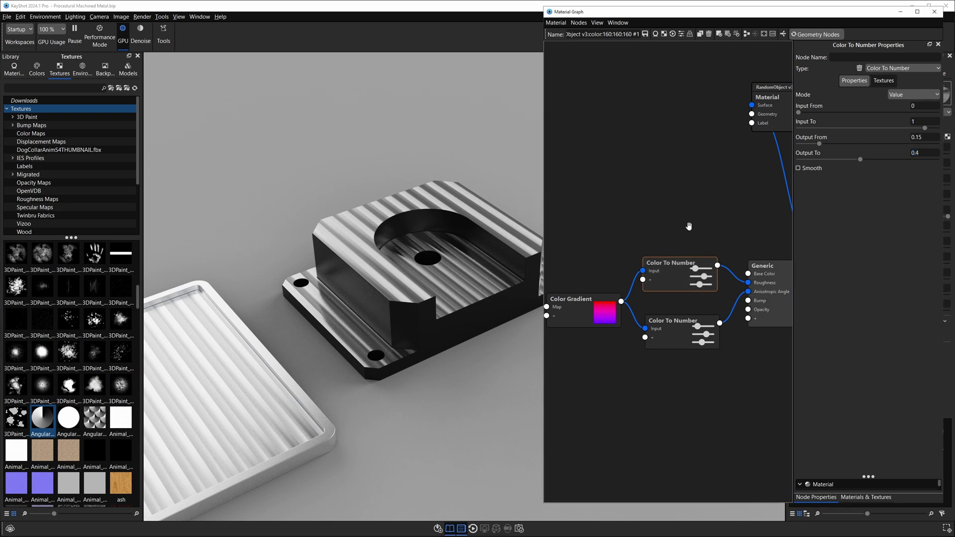
pyautogui.moveTo(783, 271); pyautogui.dragTo(661, 169)
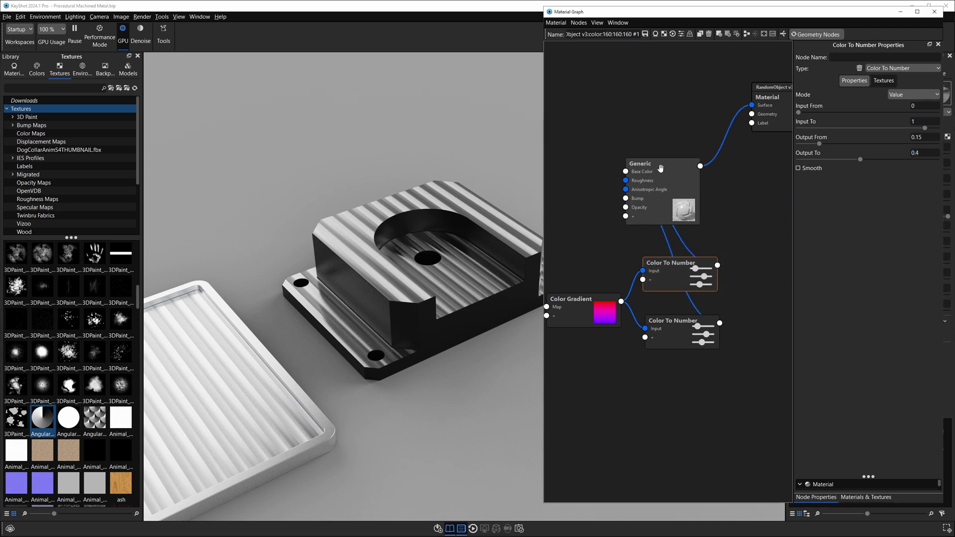
# Step: Paste the Generic metal node into the plastic material's graph, connect it to Surface, and delete Plastic
pyautogui.click(661, 168)
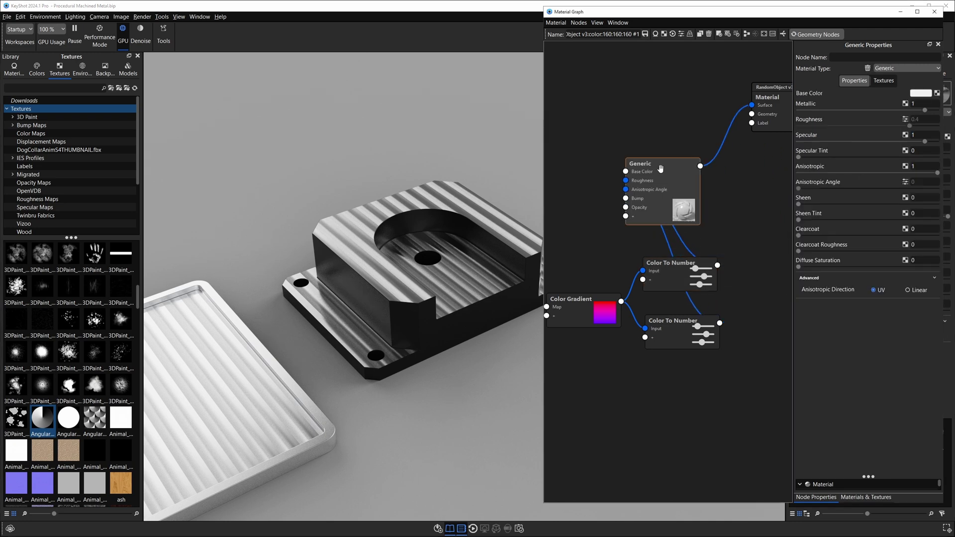
pyautogui.click(934, 11)
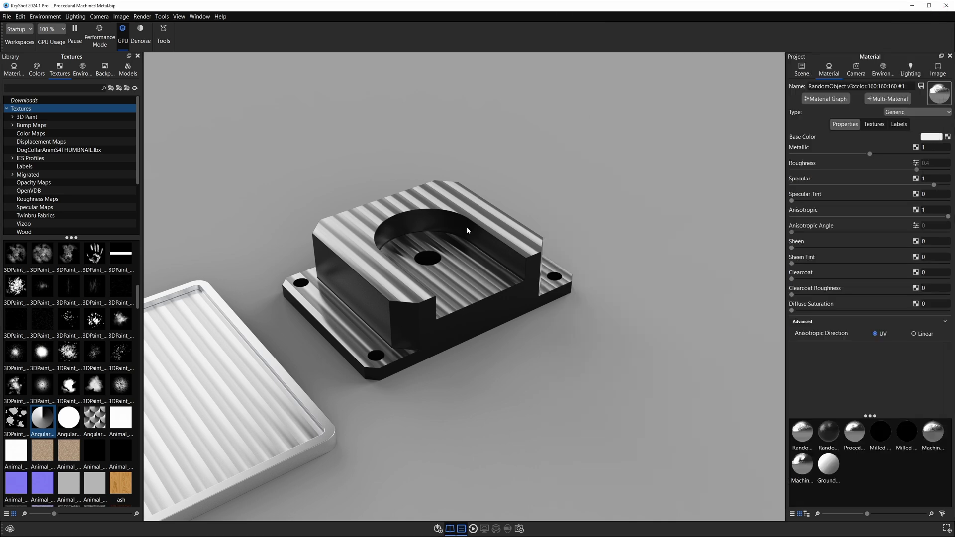
pyautogui.click(837, 102)
pyautogui.rightClick(607, 182)
pyautogui.click(615, 185)
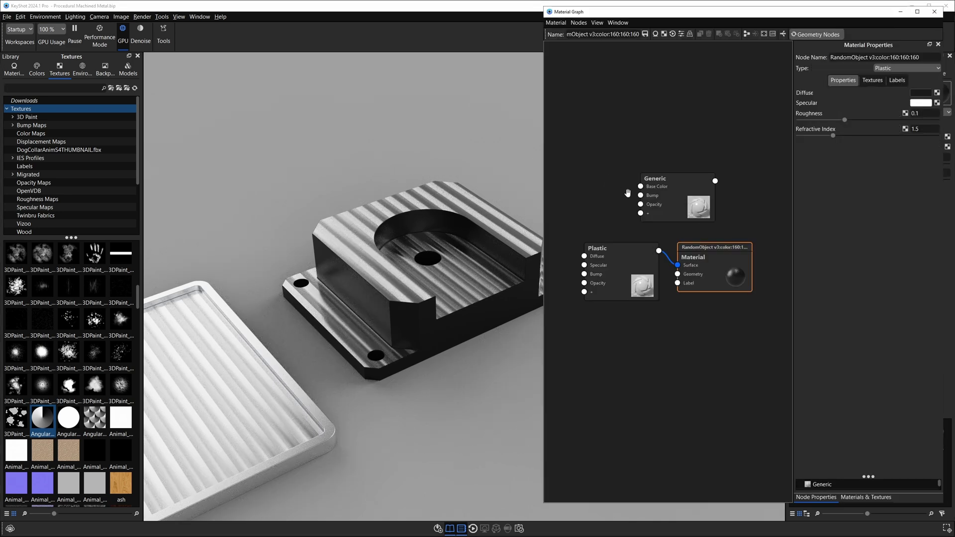
pyautogui.moveTo(655, 178); pyautogui.dragTo(579, 321)
pyautogui.moveTo(639, 323); pyautogui.dragTo(677, 265)
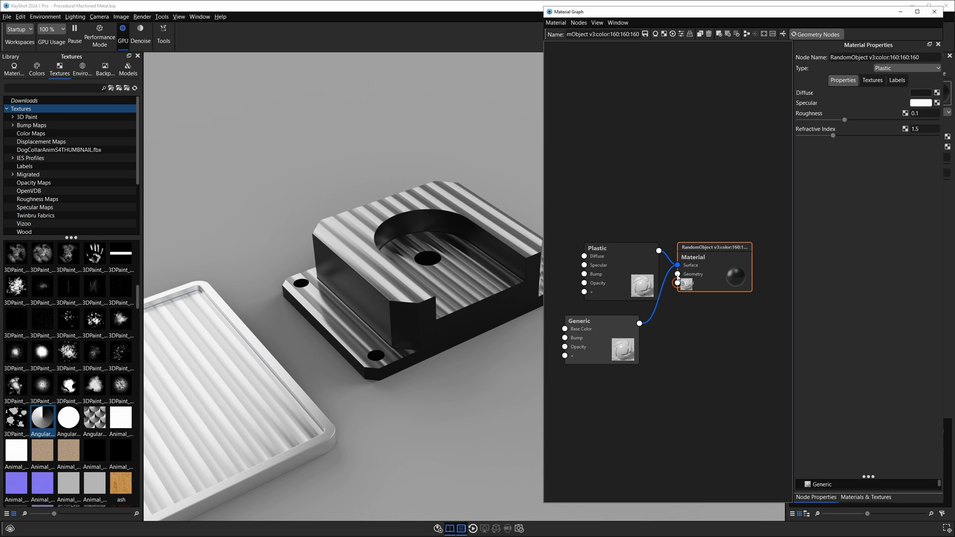
pyautogui.moveTo(603, 341); pyautogui.dragTo(620, 336)
pyautogui.click(610, 283)
pyautogui.press('Delete')
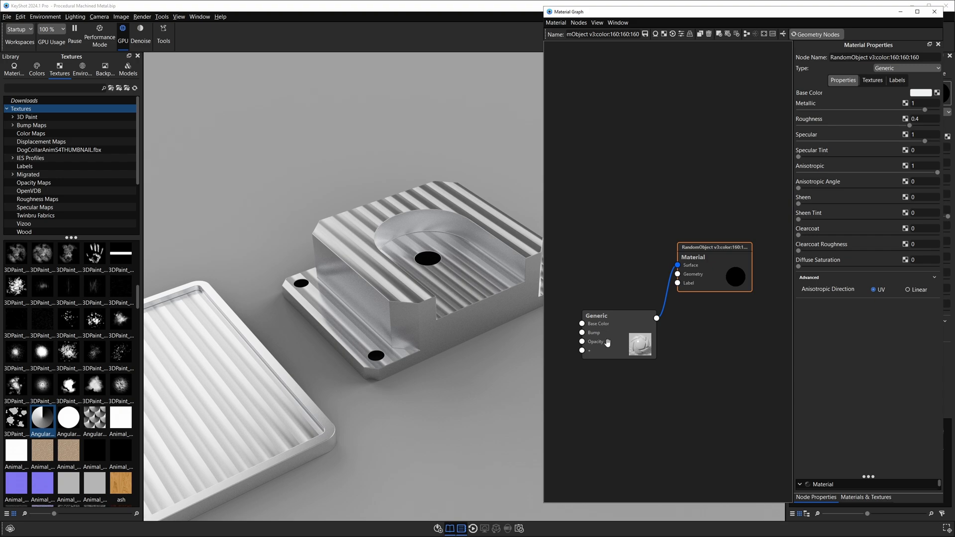
pyautogui.moveTo(617, 337); pyautogui.dragTo(610, 297)
# Step: Close the graph and reposition the view to inspect the now-silver block
pyautogui.click(935, 11)
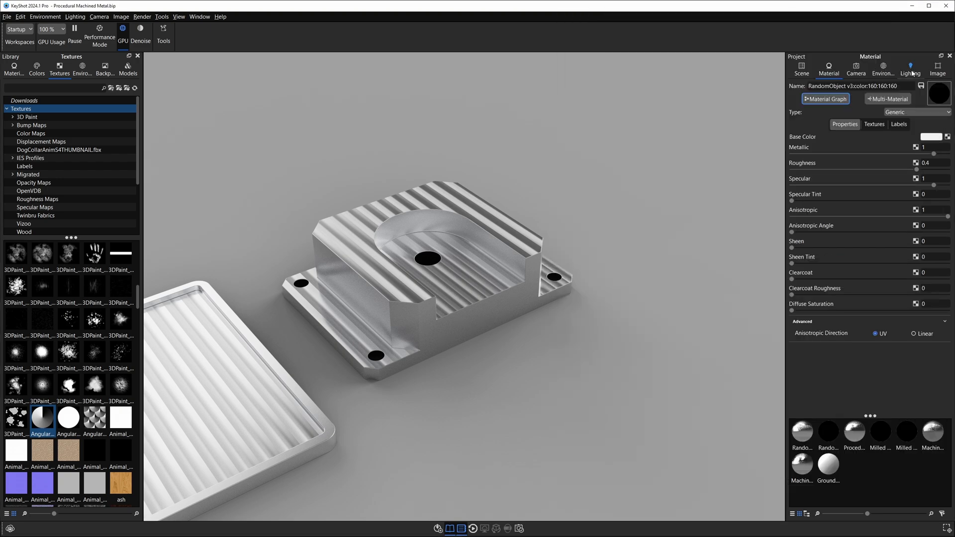
pyautogui.click(911, 70)
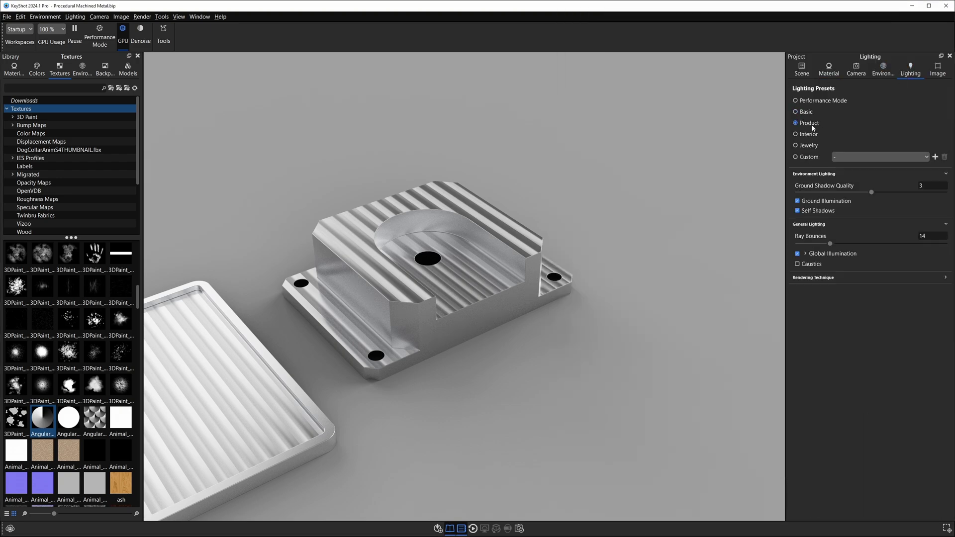
pyautogui.moveTo(594, 284); pyautogui.dragTo(706, 266, button='middle')
pyautogui.scroll(-10, 543, 263)
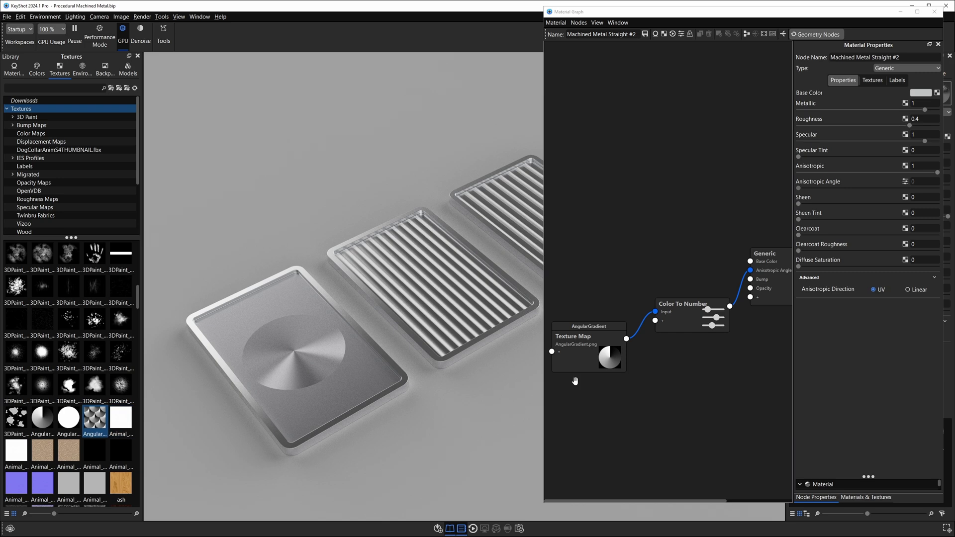
# Step: Feed Color To Number from the AngularGradientPattern texture and set its width to 49.5 mm
pyautogui.moveTo(750, 328); pyautogui.dragTo(729, 332)
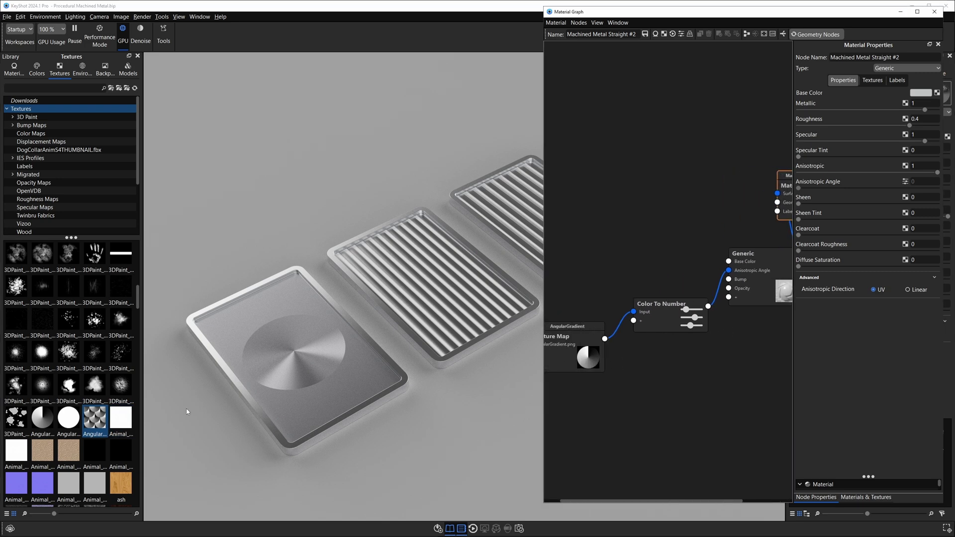
pyautogui.moveTo(94, 418); pyautogui.dragTo(566, 394)
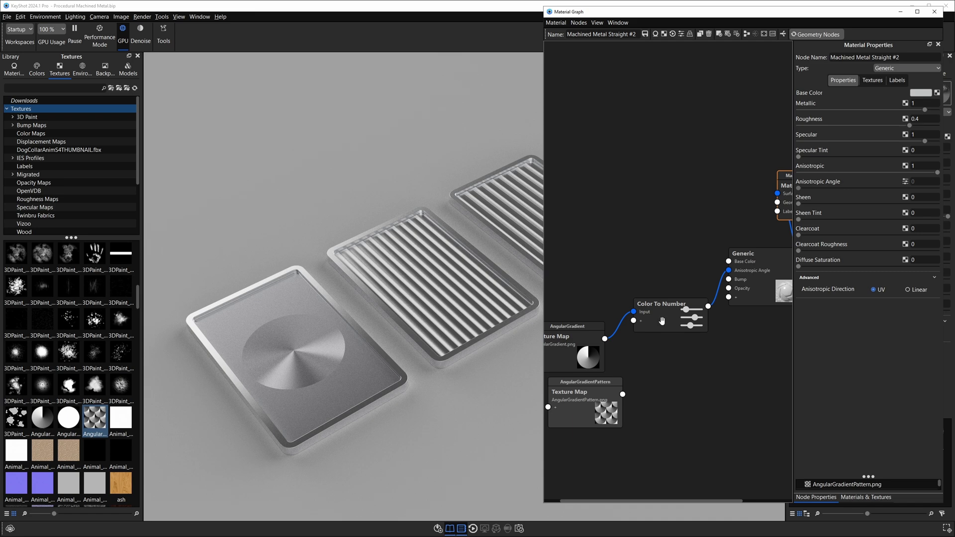
pyautogui.moveTo(662, 321); pyautogui.dragTo(674, 329)
pyautogui.moveTo(622, 394); pyautogui.dragTo(645, 320)
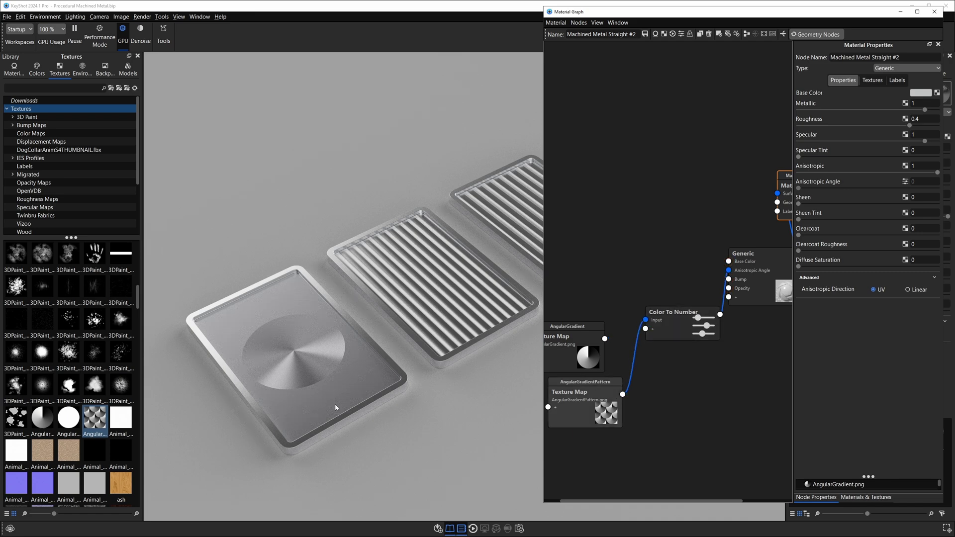
pyautogui.moveTo(561, 347); pyautogui.dragTo(589, 329)
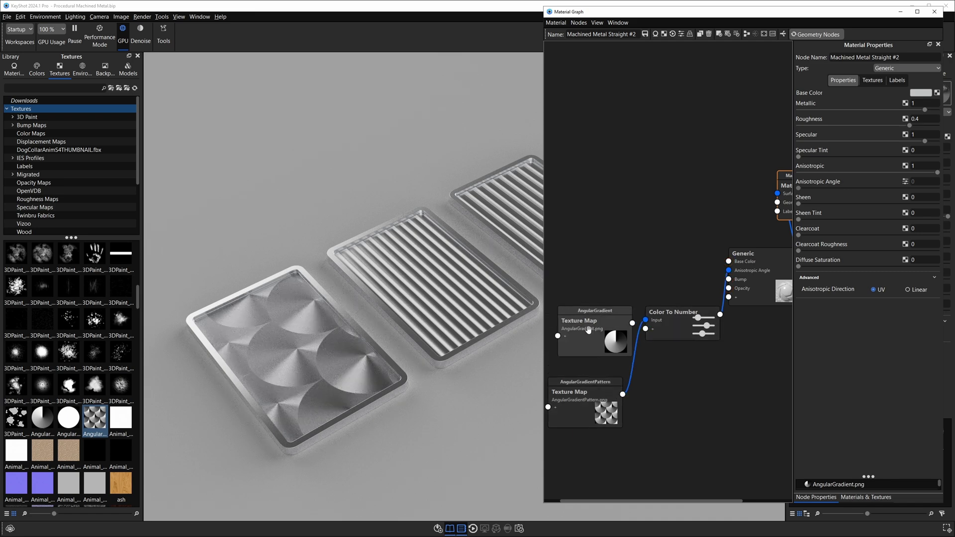
pyautogui.click(603, 380)
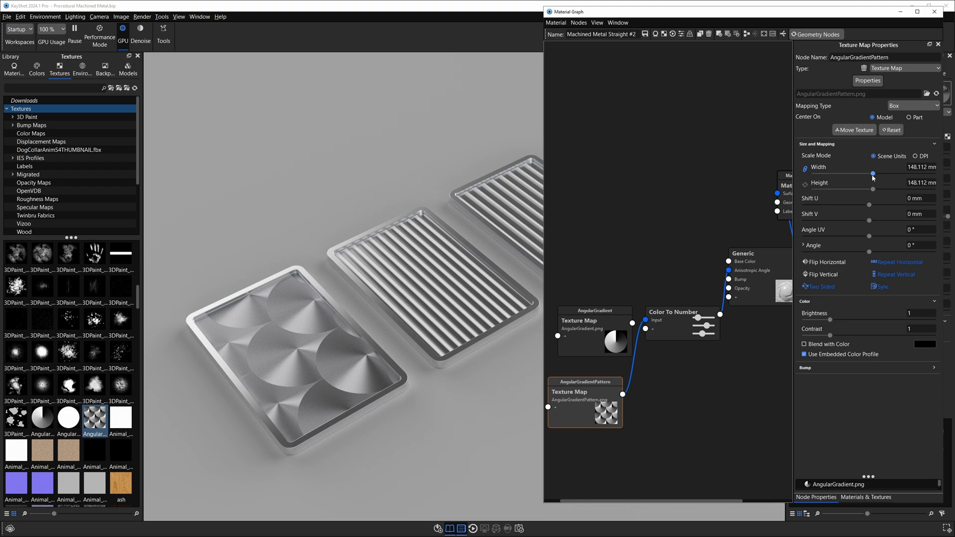
pyautogui.moveTo(874, 177); pyautogui.dragTo(833, 183)
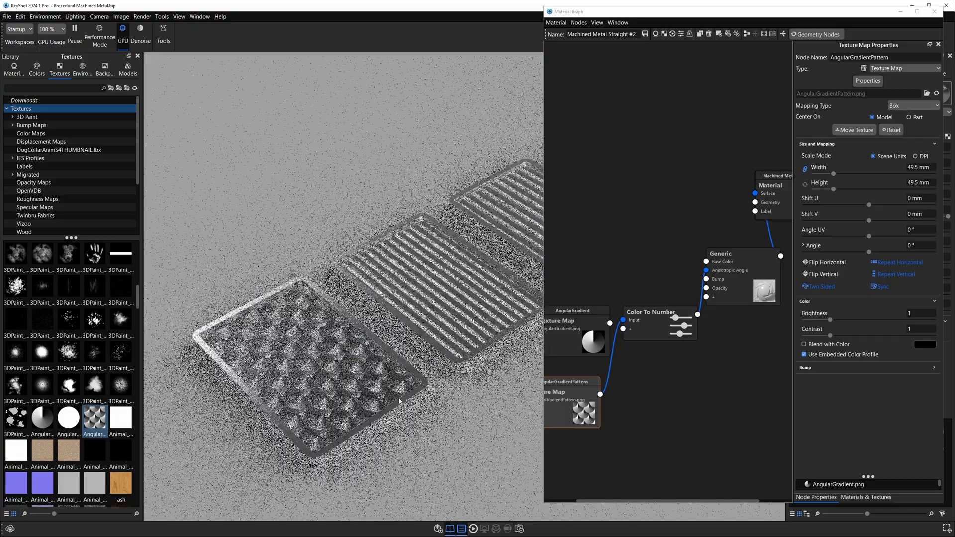
pyautogui.scroll(5, 427, 373)
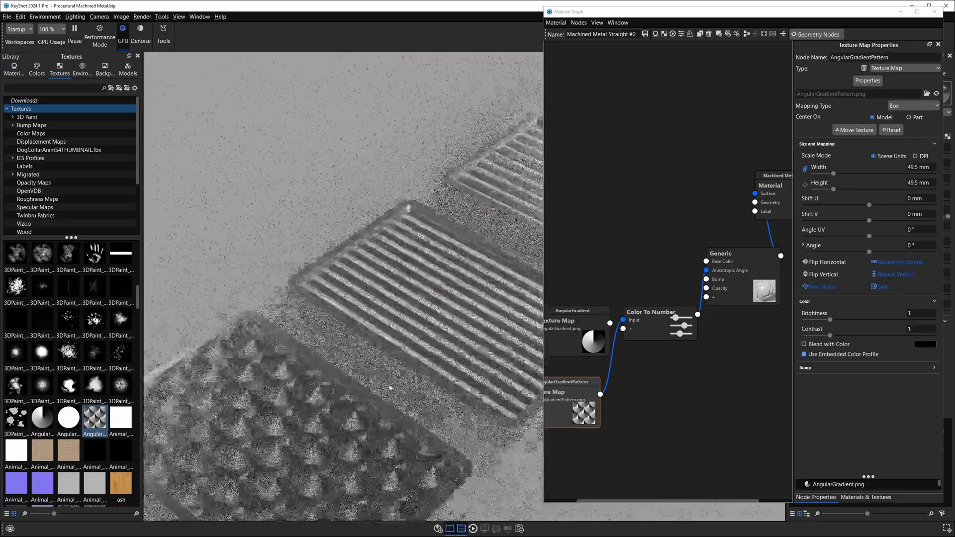